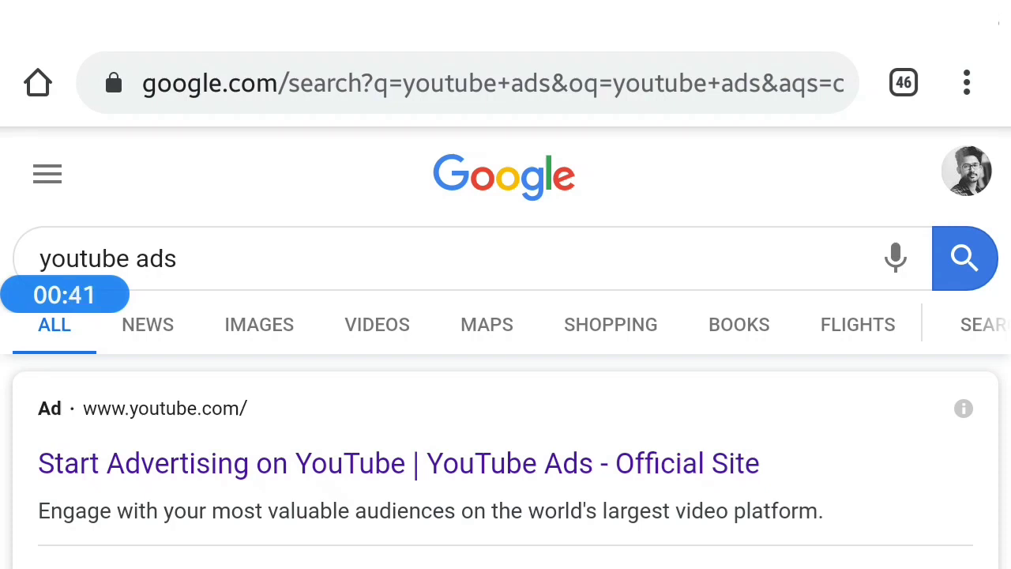
Step: Open the official YouTube Ads site from the search results and read through the marketing goals it describes
left_click(162, 466)
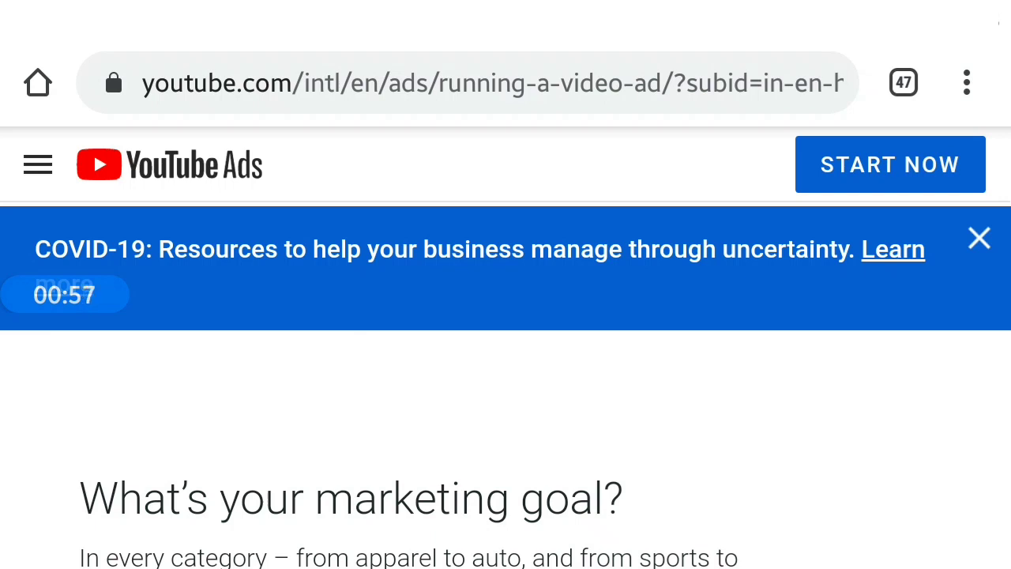
scroll(505, 316, "down", 5)
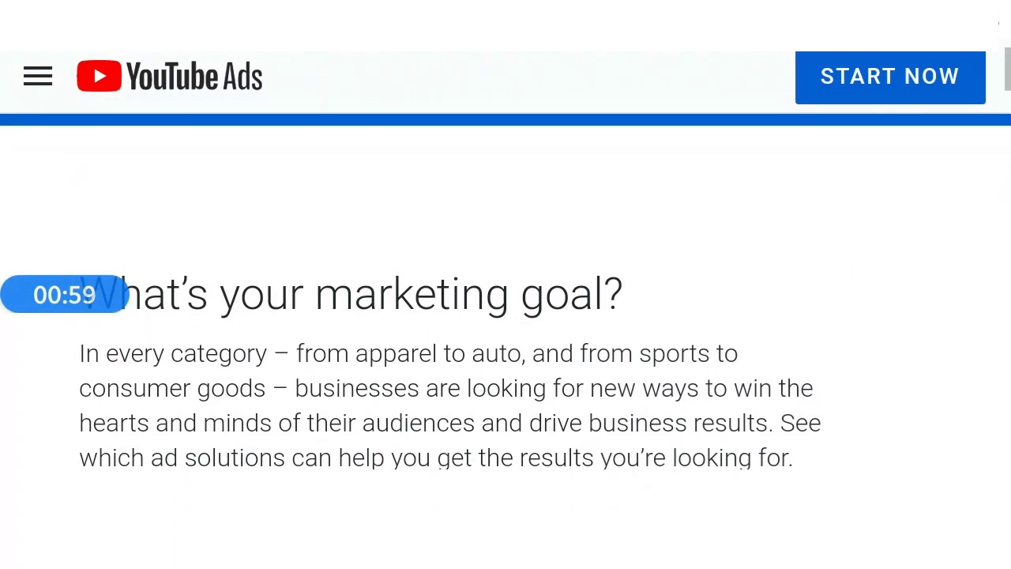
scroll(506, 340, "down", 5)
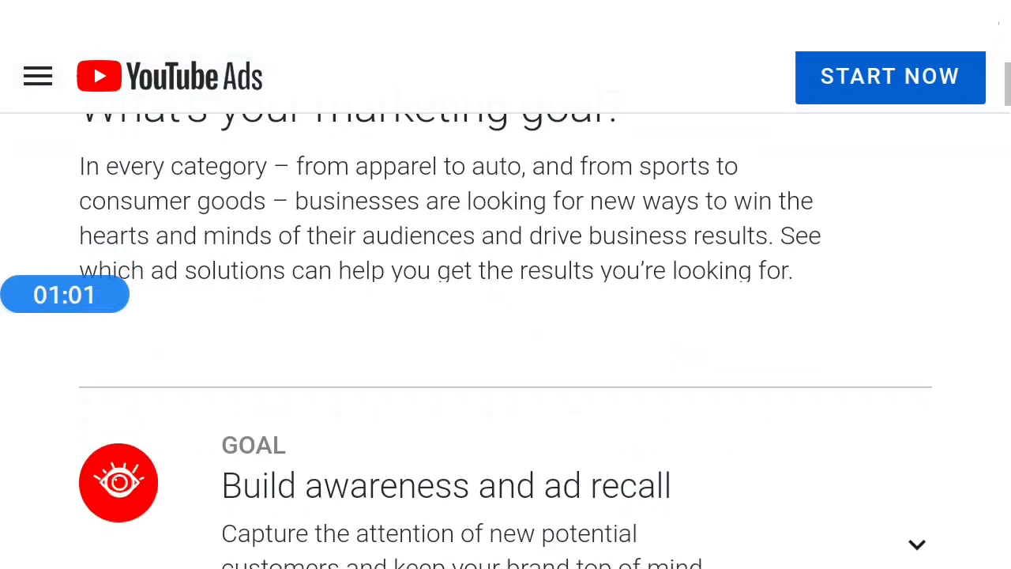
scroll(506, 340, "down", 1)
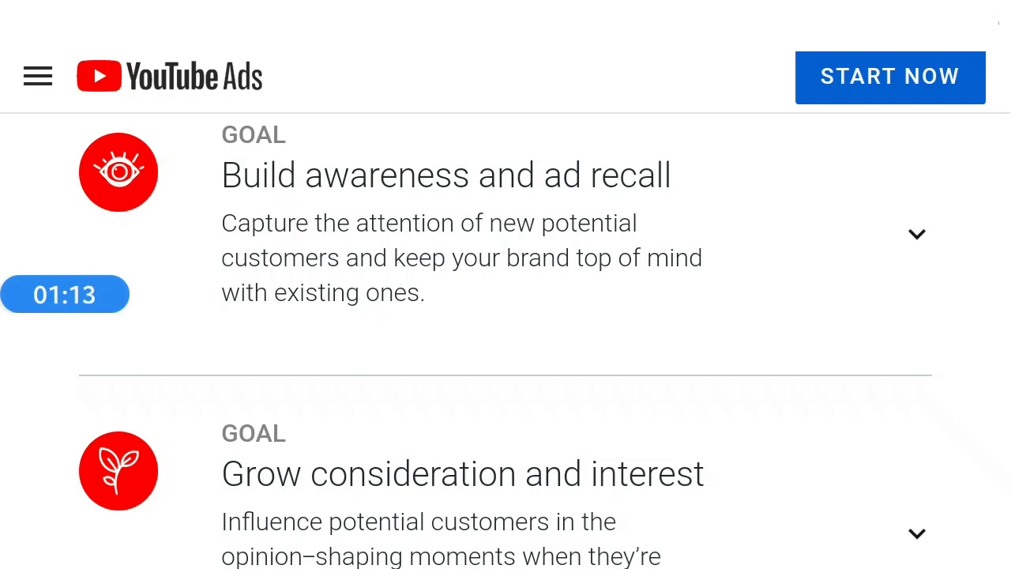
scroll(505, 328, "down", 3)
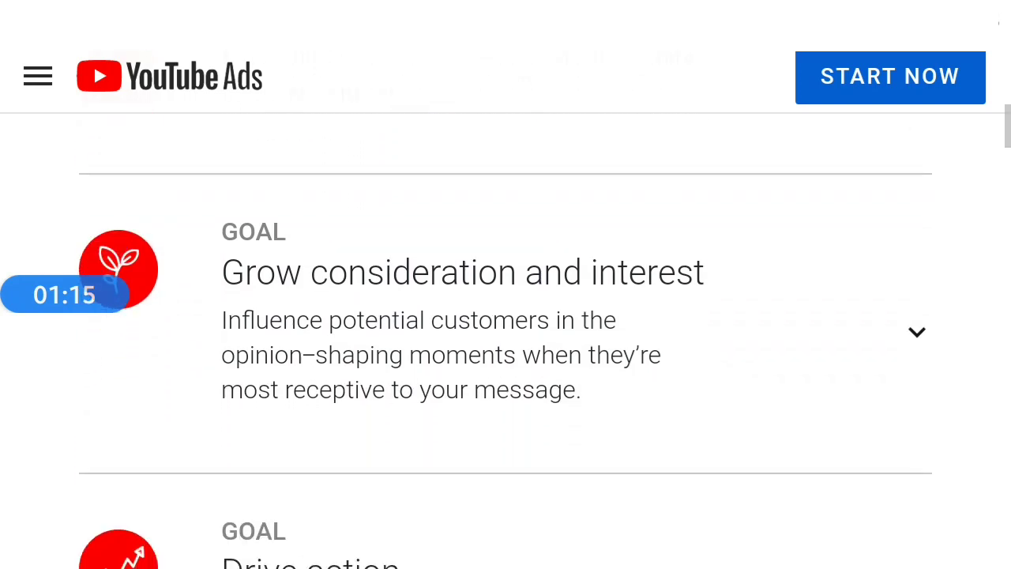
scroll(505, 354, "down", 3)
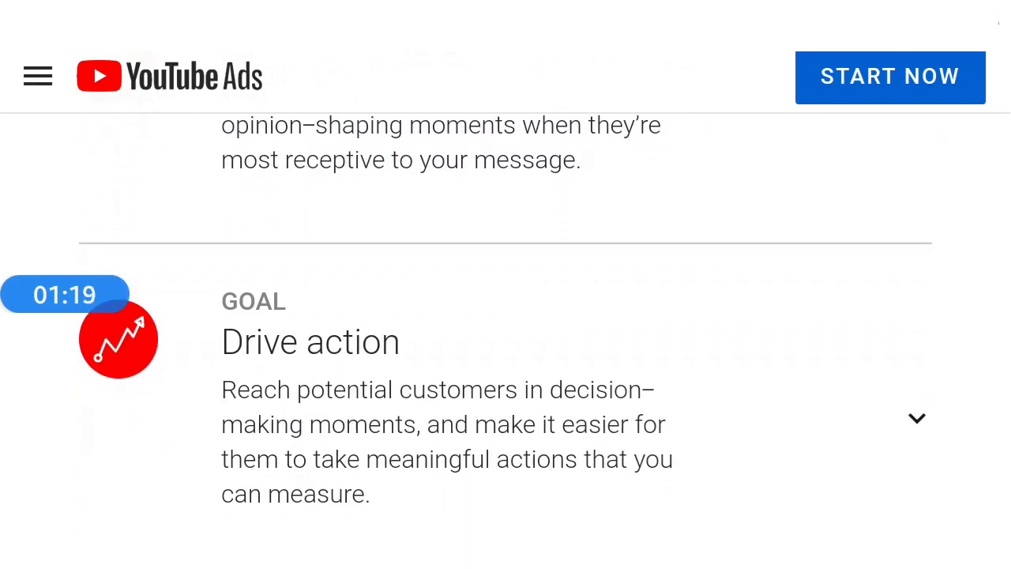
scroll(505, 331, "down", 3)
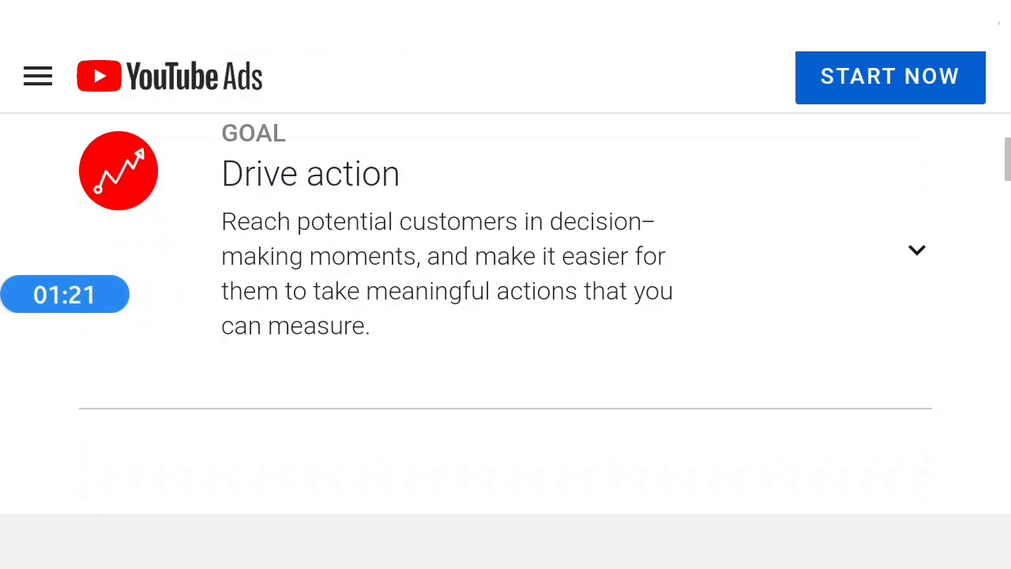
Step: Review the creative tips on effective ads and the research resources on the YouTube Ads page
scroll(505, 341, "down", 3)
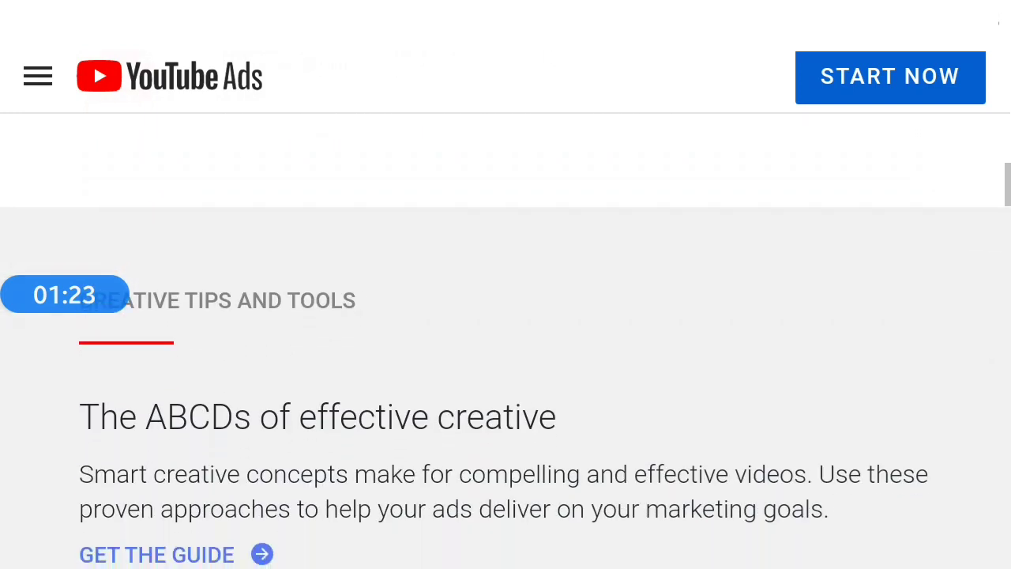
scroll(505, 341, "down", 3)
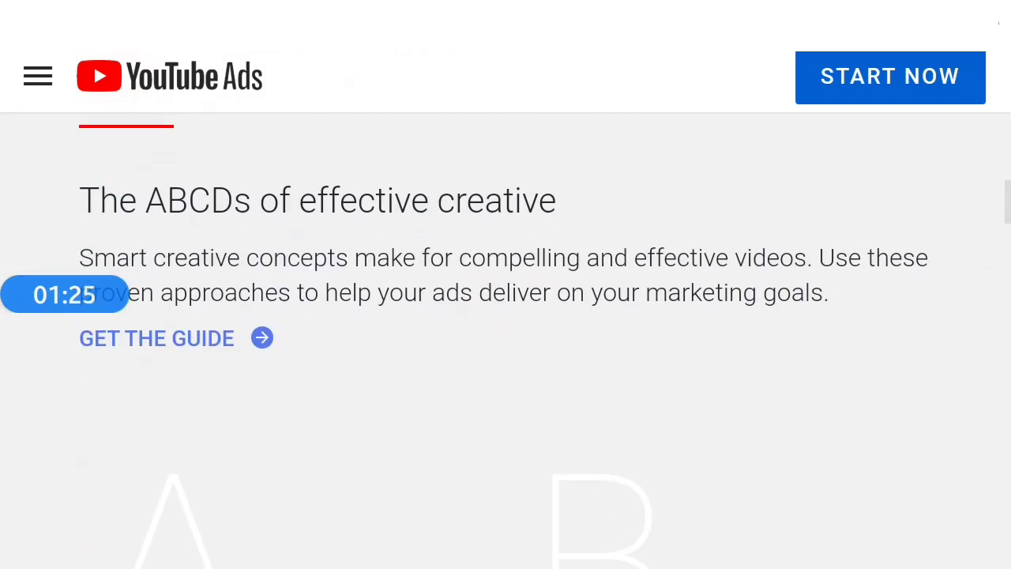
scroll(506, 341, "down", 3)
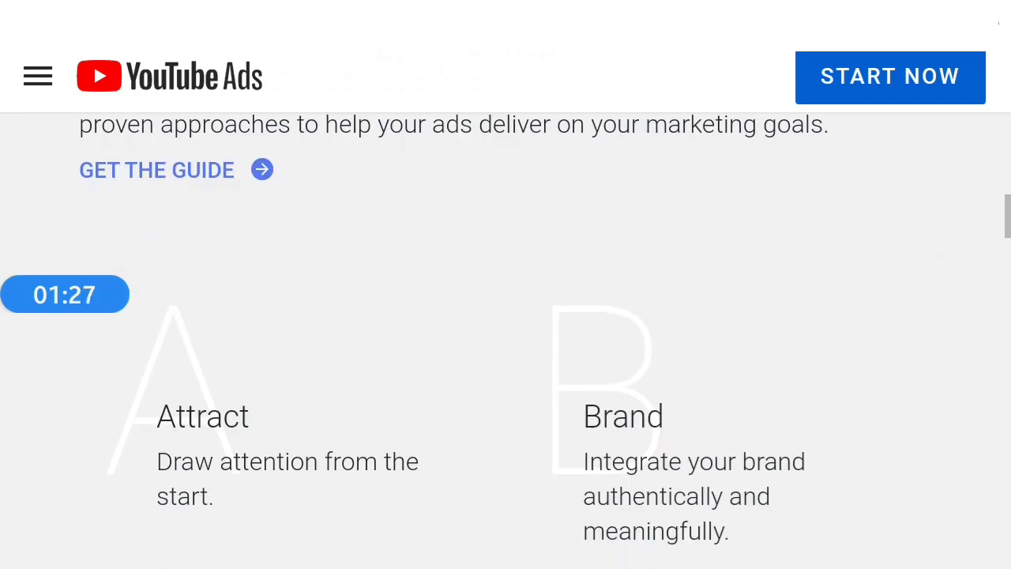
scroll(505, 341, "down", 3)
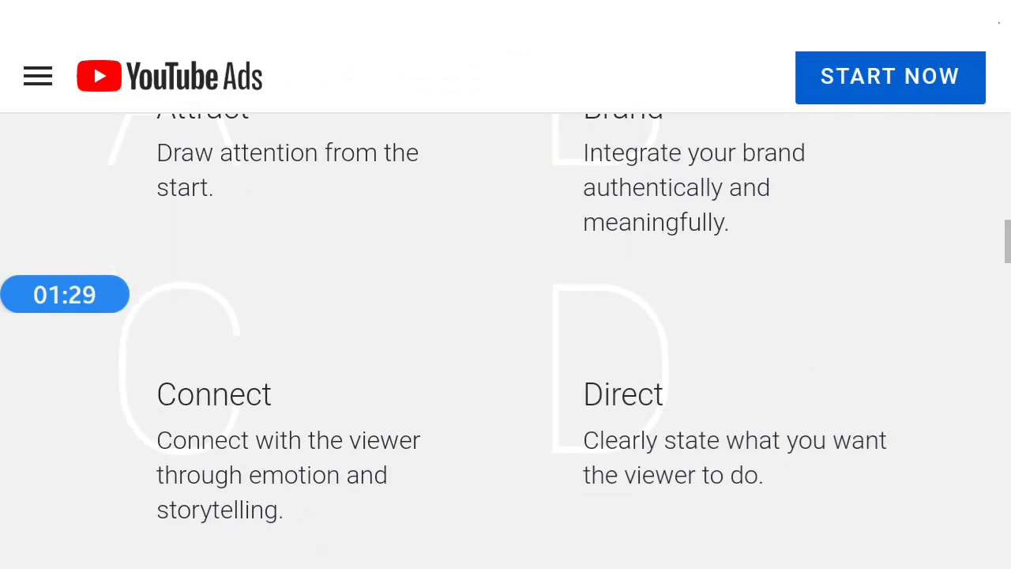
scroll(506, 341, "down", 2)
scroll(505, 341, "down", 1)
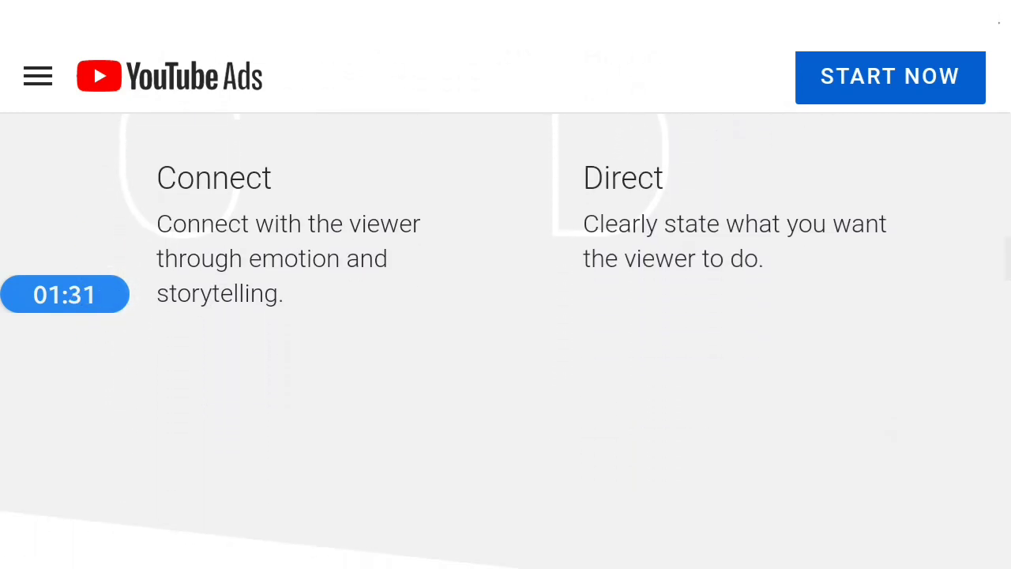
scroll(506, 341, "down", 3)
scroll(505, 341, "down", 13)
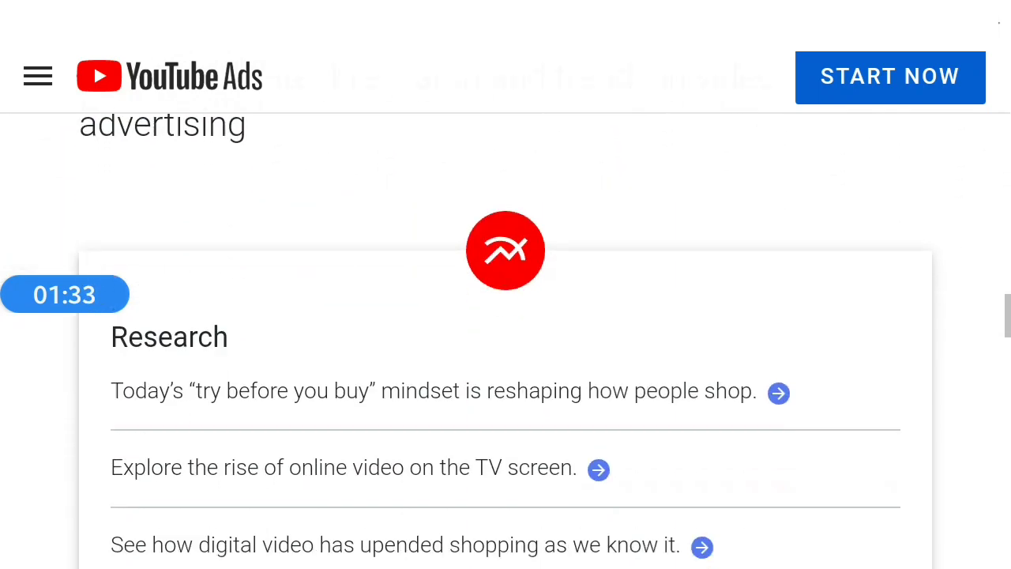
scroll(506, 342, "down", 3)
scroll(506, 341, "up", 20)
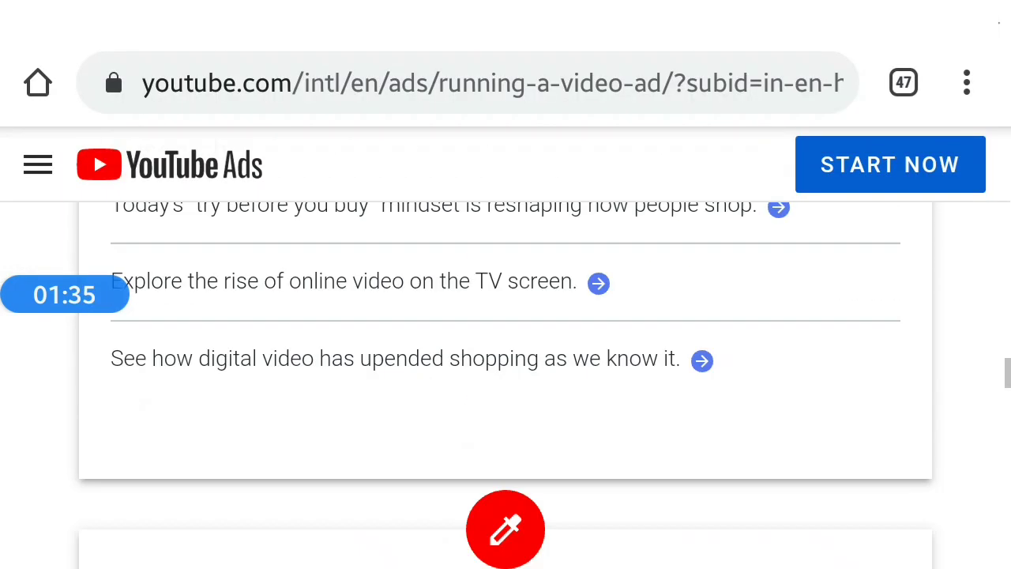
scroll(506, 385, "up", 1)
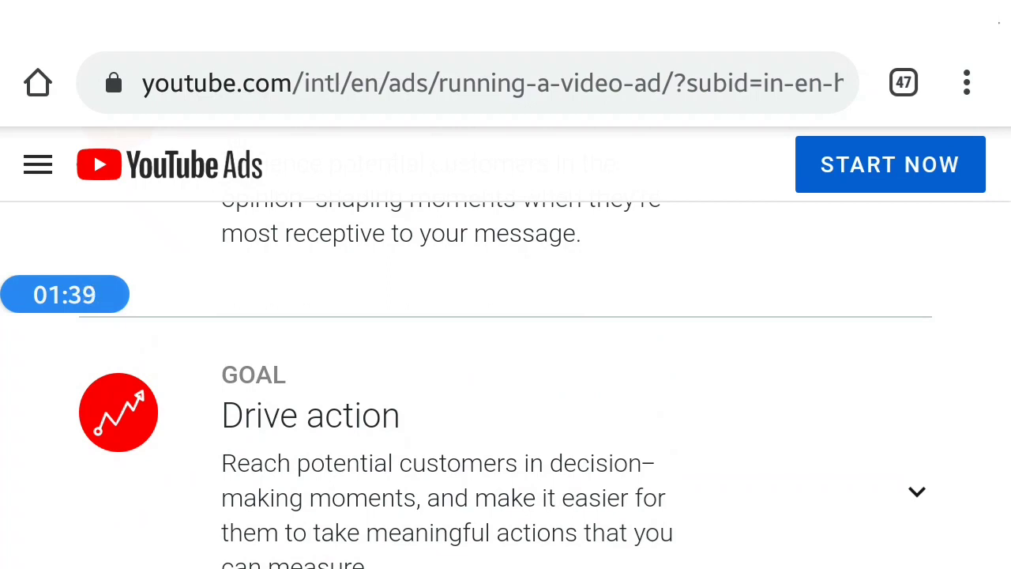
Step: Look through the YouTube Ads site's sections, from Home and How it works to Pricing, Success stories and Resources
left_click(38, 164)
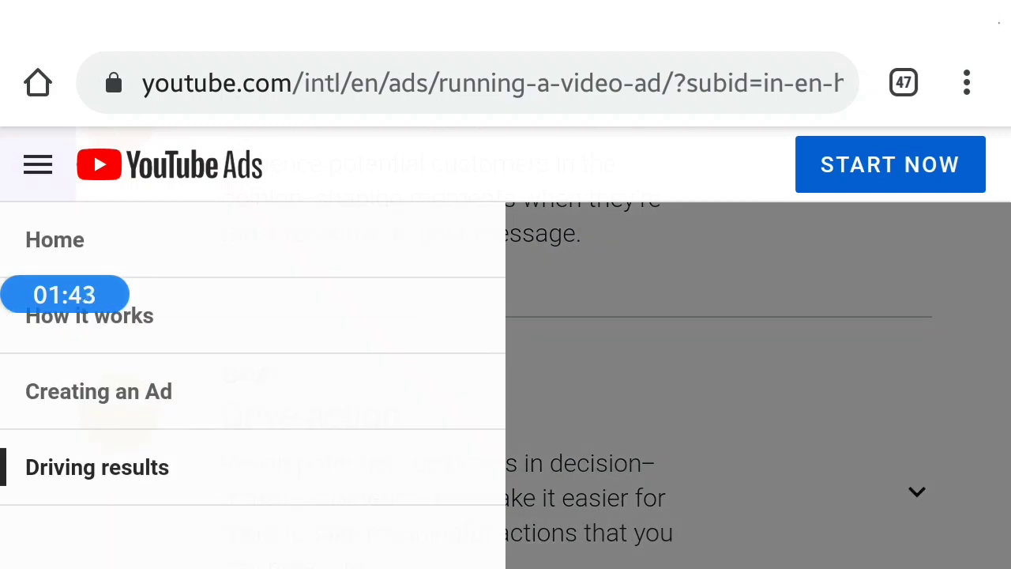
scroll(252, 379, "down", 3)
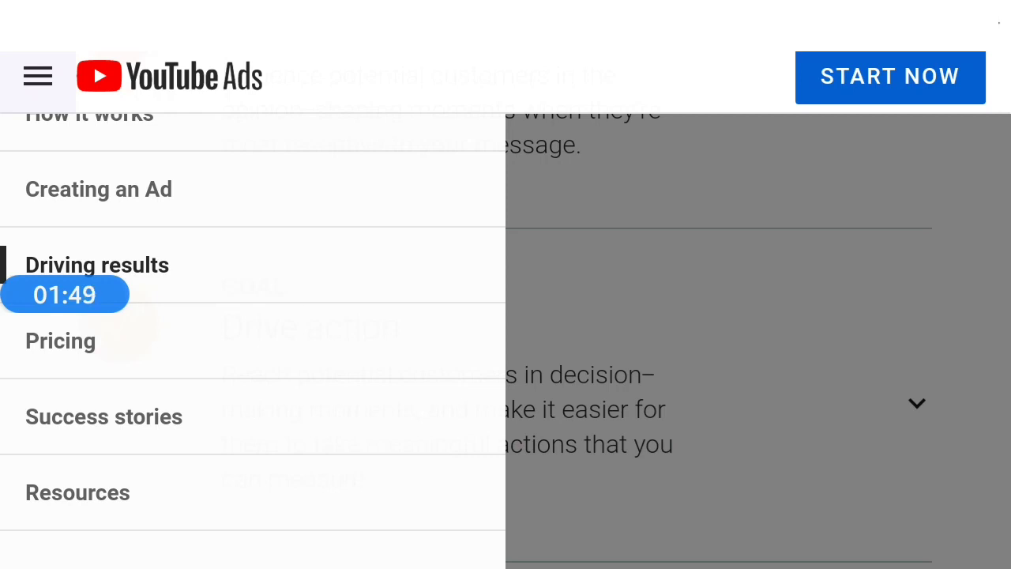
scroll(253, 316, "up", 2)
scroll(253, 316, "down", 2)
scroll(252, 316, "up", 3)
scroll(253, 316, "down", 2)
scroll(253, 316, "up", 2)
scroll(253, 316, "down", 1)
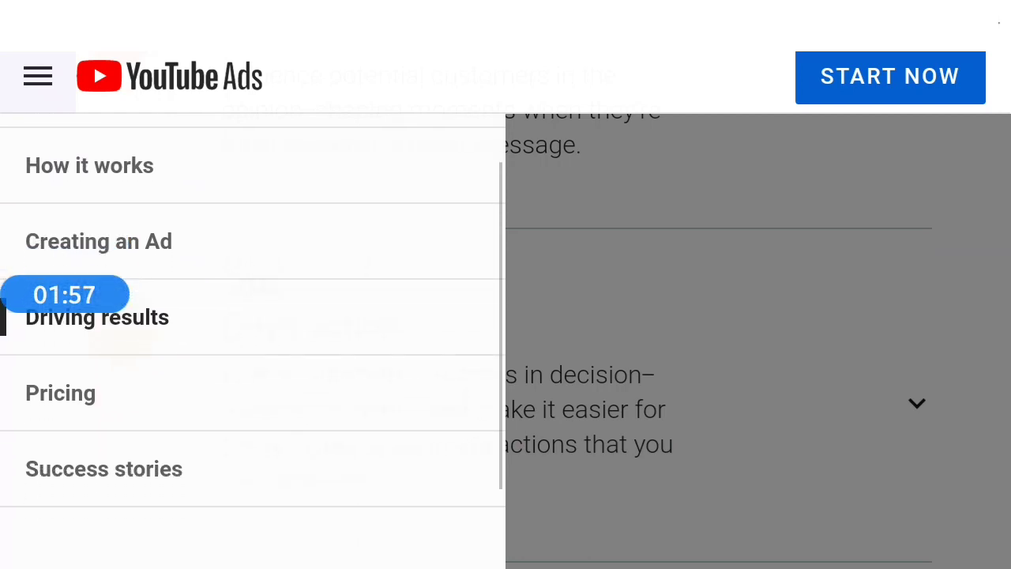
scroll(253, 316, "down", 1)
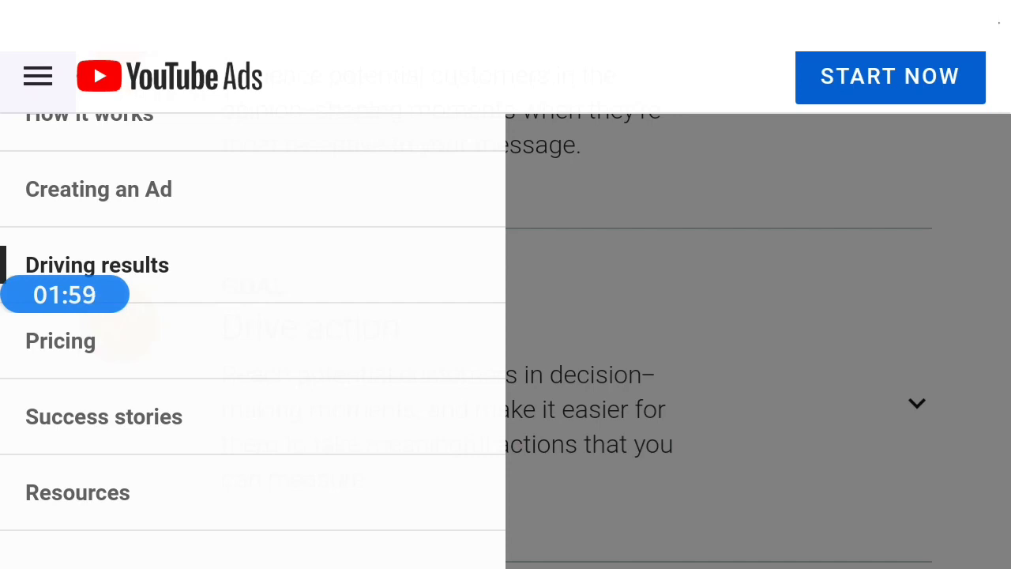
Step: Start the YouTube Ads sign-up and proceed to creating a video ad with Google Ads
left_click(890, 77)
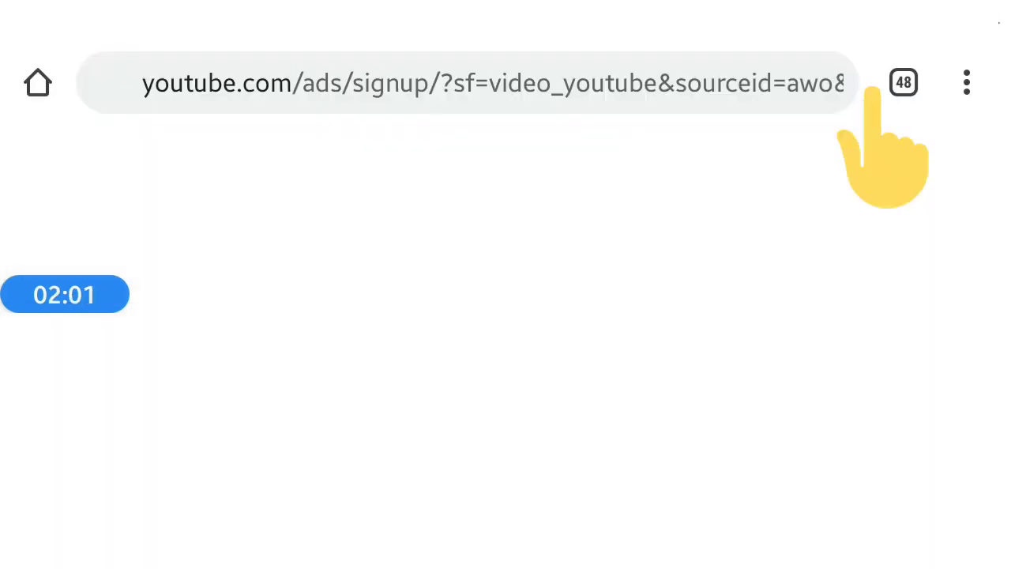
key("alt+Left")
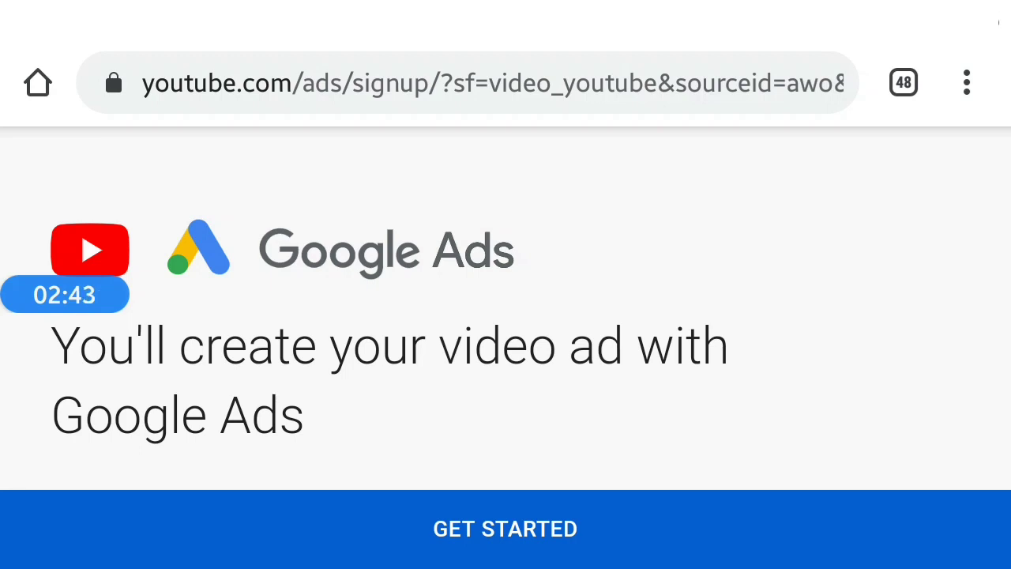
left_click(547, 529)
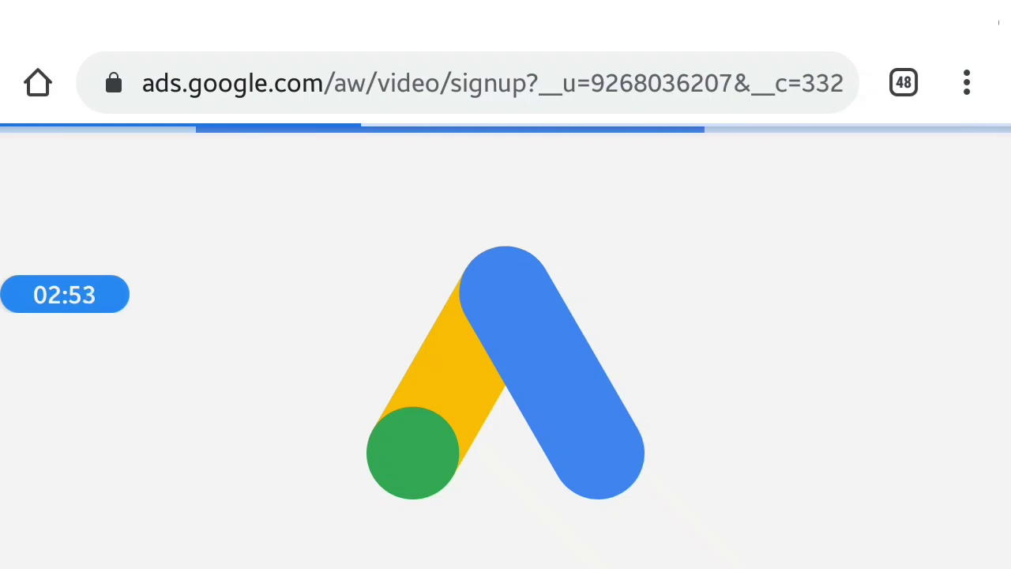
Step: Switch the Google Ads sign-up page to its desktop layout
left_click(966, 82)
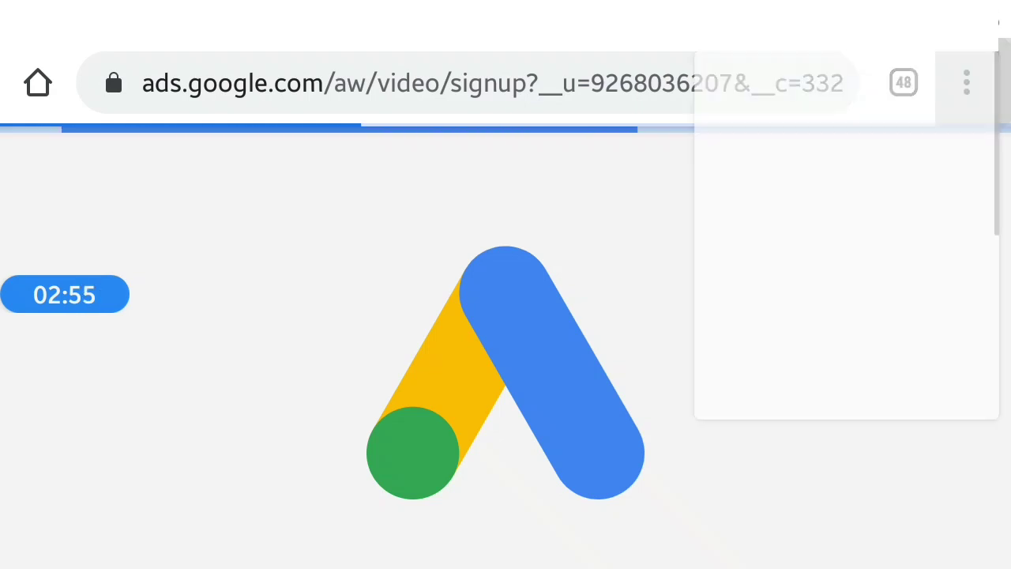
scroll(797, 316, "down", 6)
left_click(661, 140)
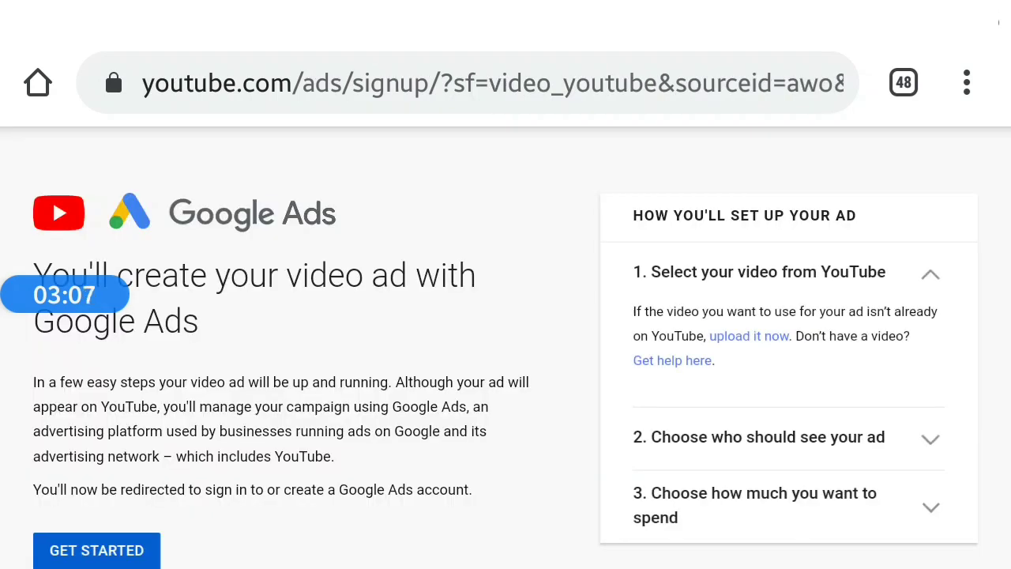
Step: Get started from the desktop sign-up page and create a new Google Ads account
scroll(506, 316, "down", 2)
left_click(97, 462)
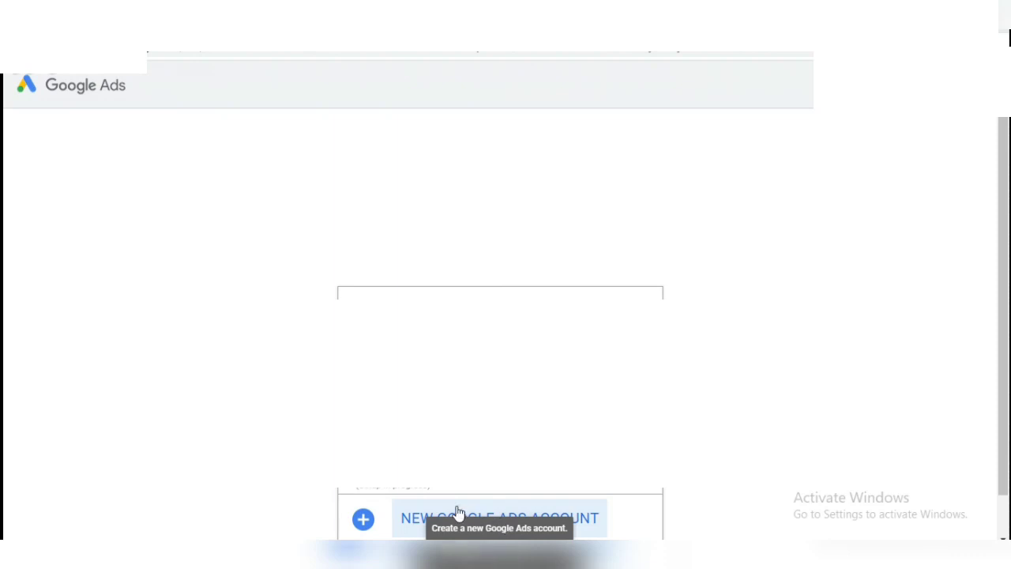
left_click(435, 520)
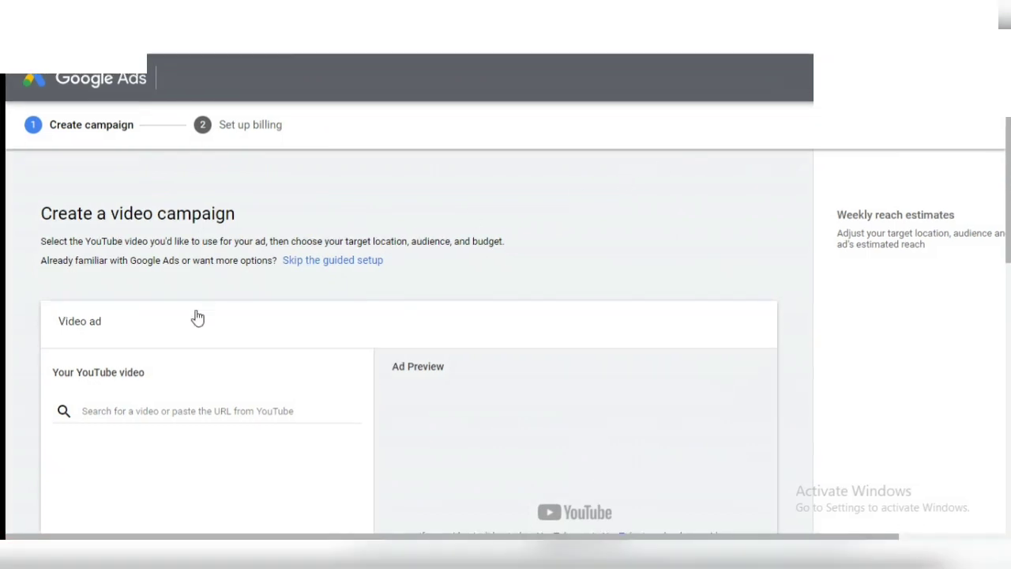
Step: Add the "How to Create a Google Video ads" YouTube video by its link and have the ad play automatically before other YouTube videos
left_click(124, 416)
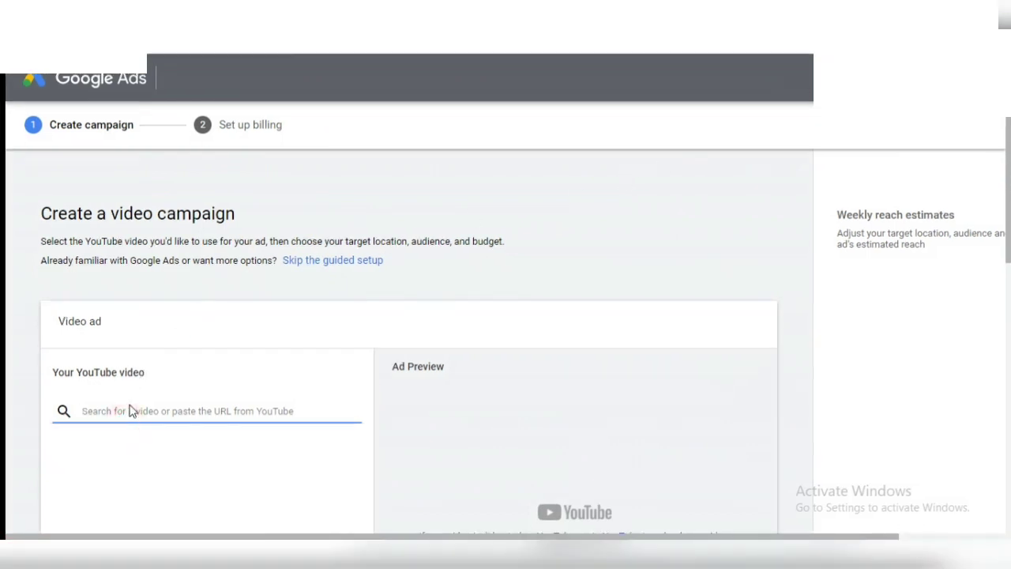
key("ctrl+v")
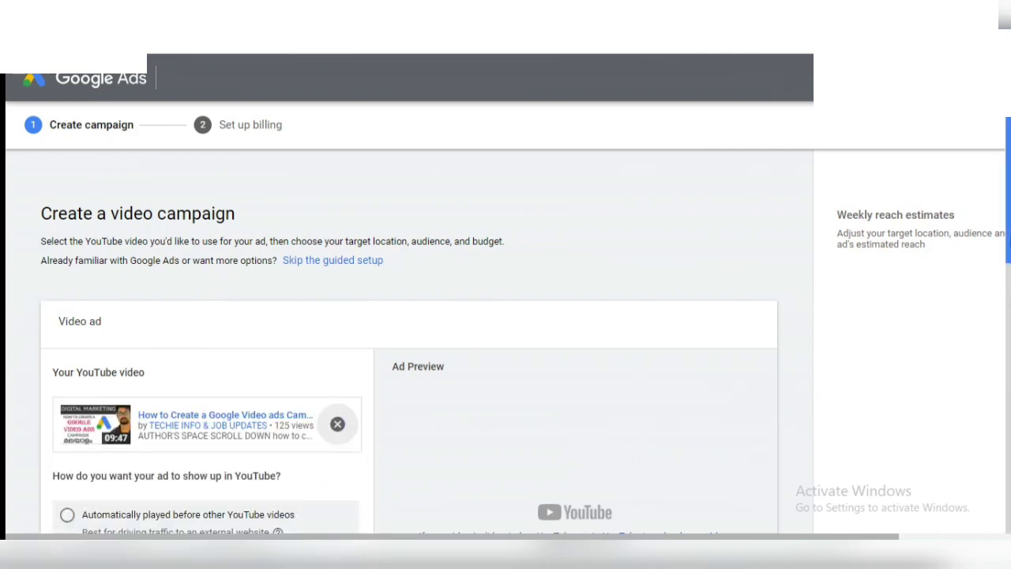
left_click_drag(1005, 237, 1006, 248)
scroll(507, 328, "down", 2)
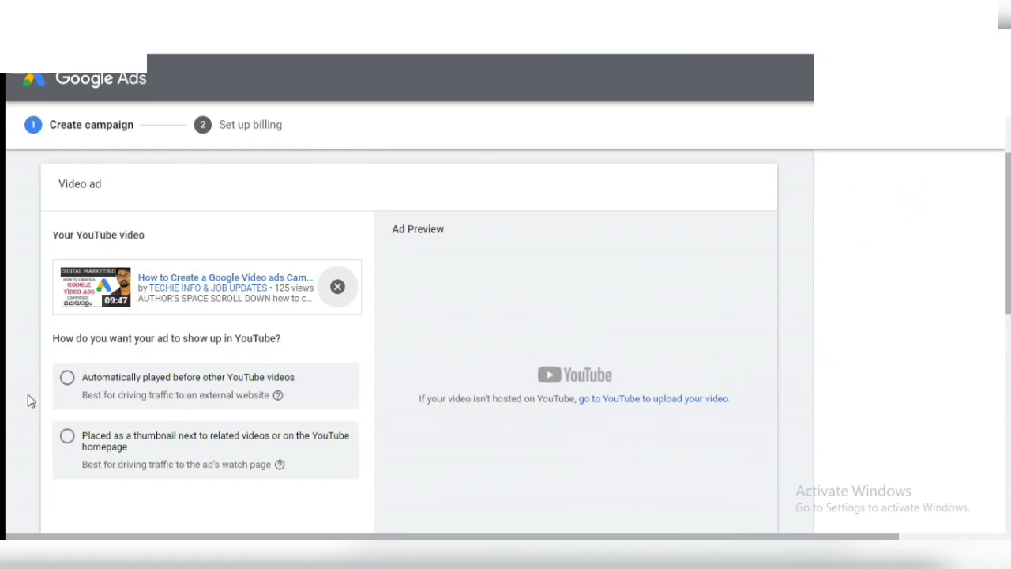
left_click(67, 377)
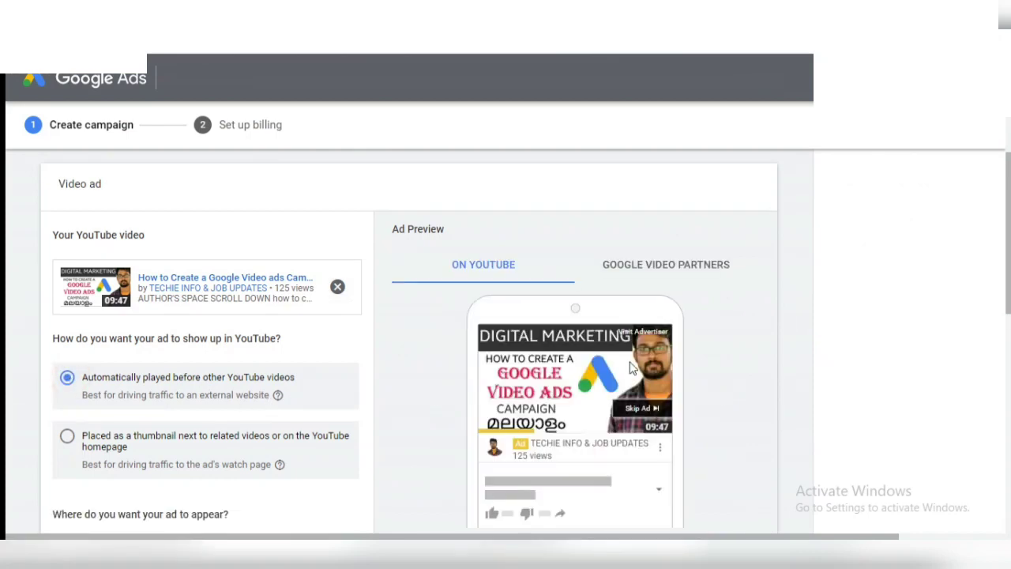
Step: Preview how the video ad looks on Google Video Partners sites in the desktop view
scroll(1006, 245, "down", 1)
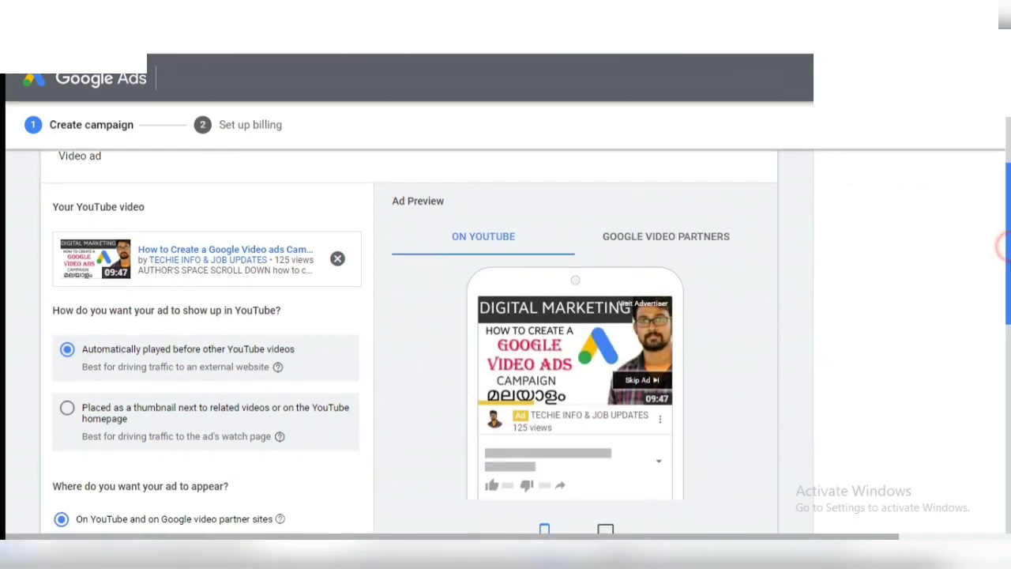
scroll(1006, 245, "up", 1)
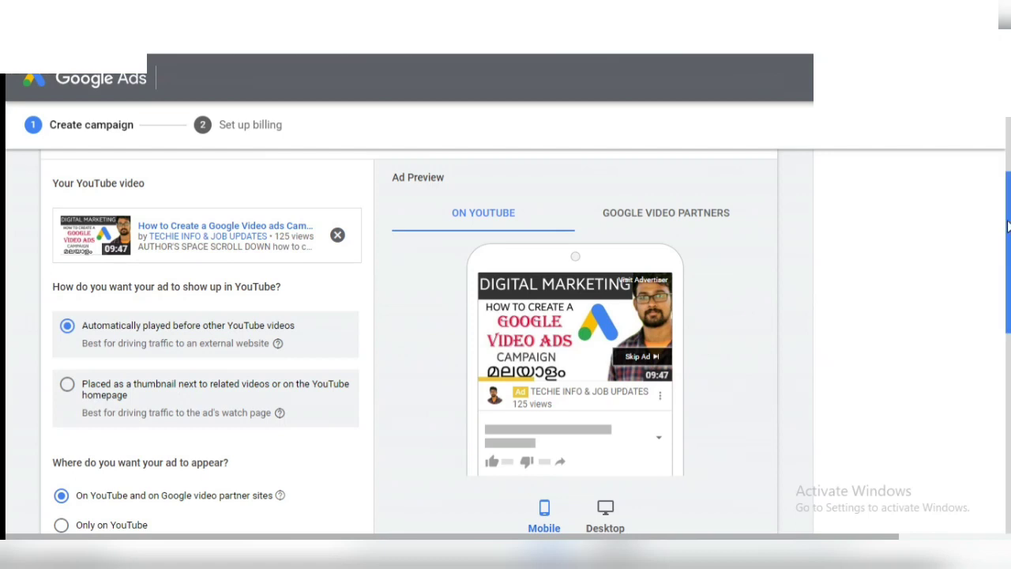
scroll(1003, 215, "down", 2)
scroll(687, 223, "up", 3)
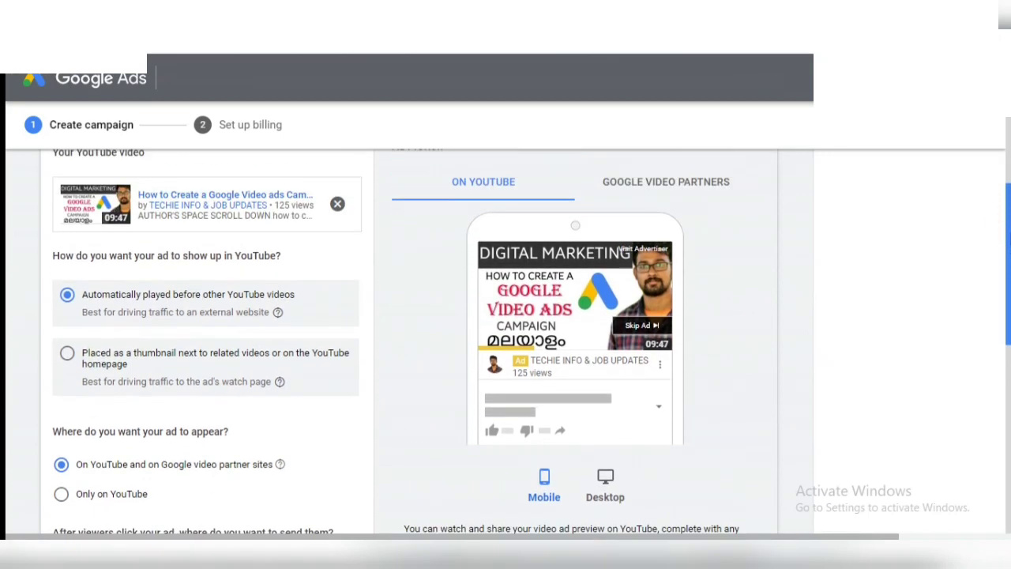
left_click(687, 223)
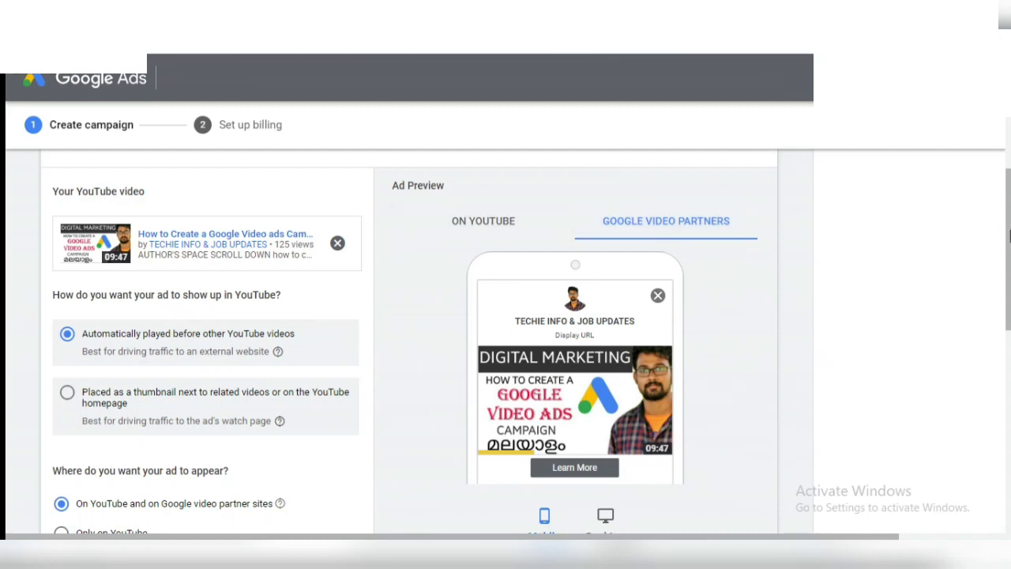
scroll(758, 300, "down", 3)
left_click(606, 382)
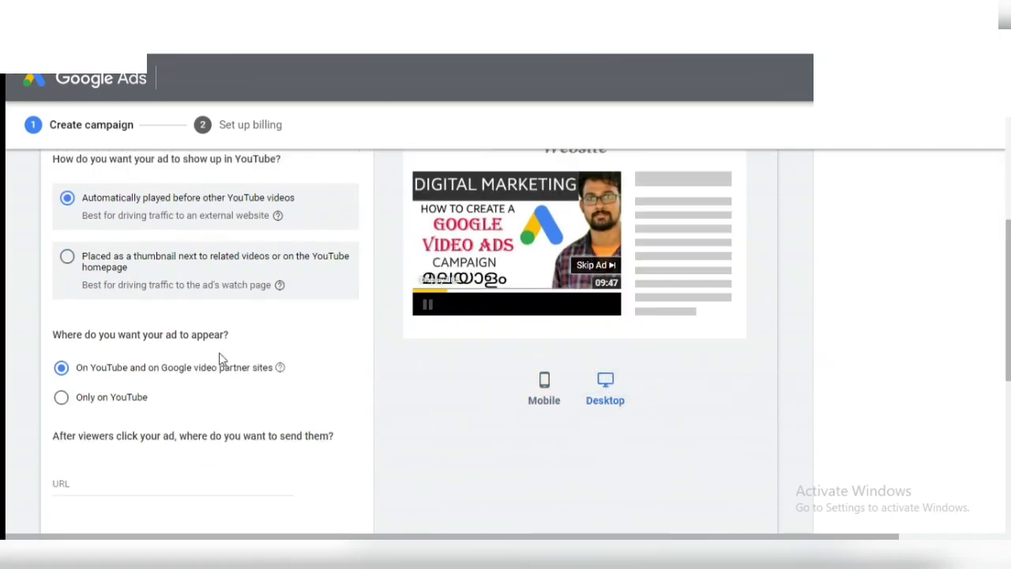
left_click(61, 399)
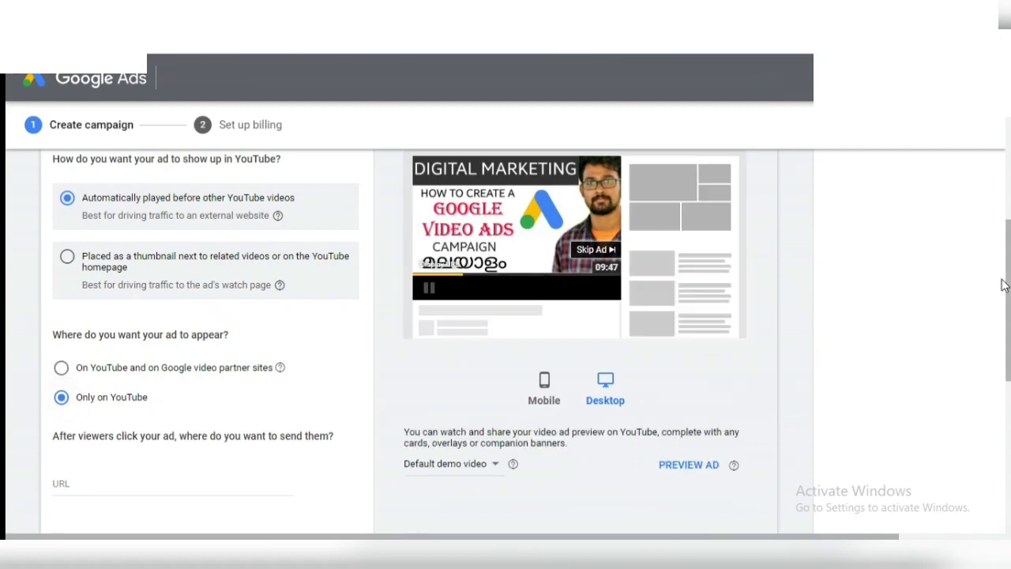
scroll(1006, 286, "down", 3)
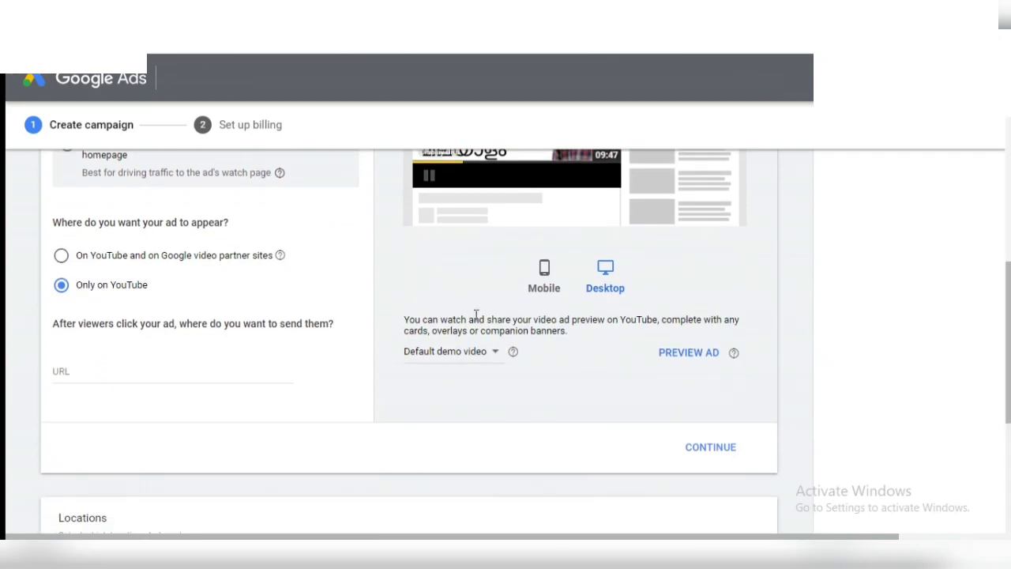
left_click(153, 368)
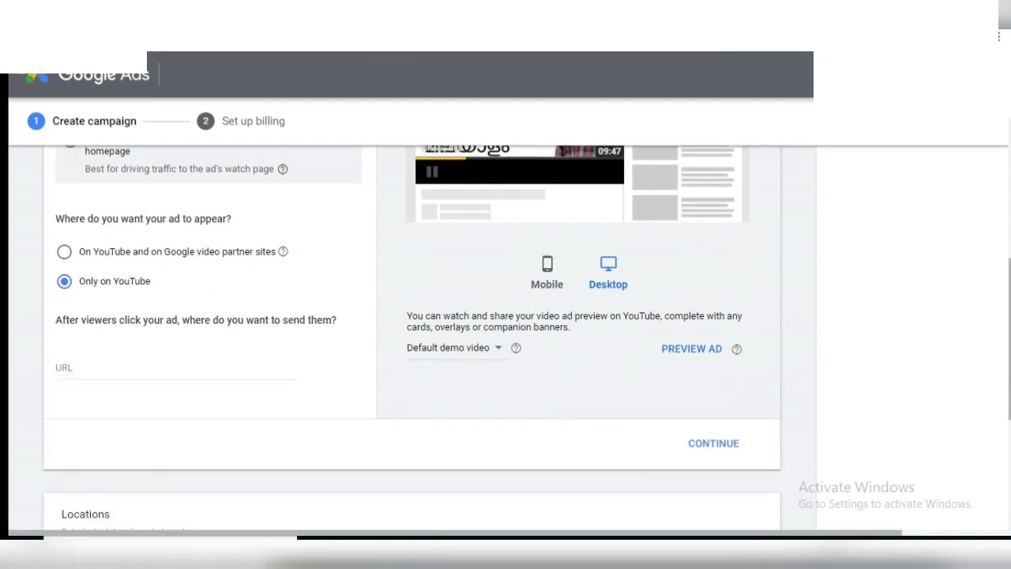
left_click(110, 368)
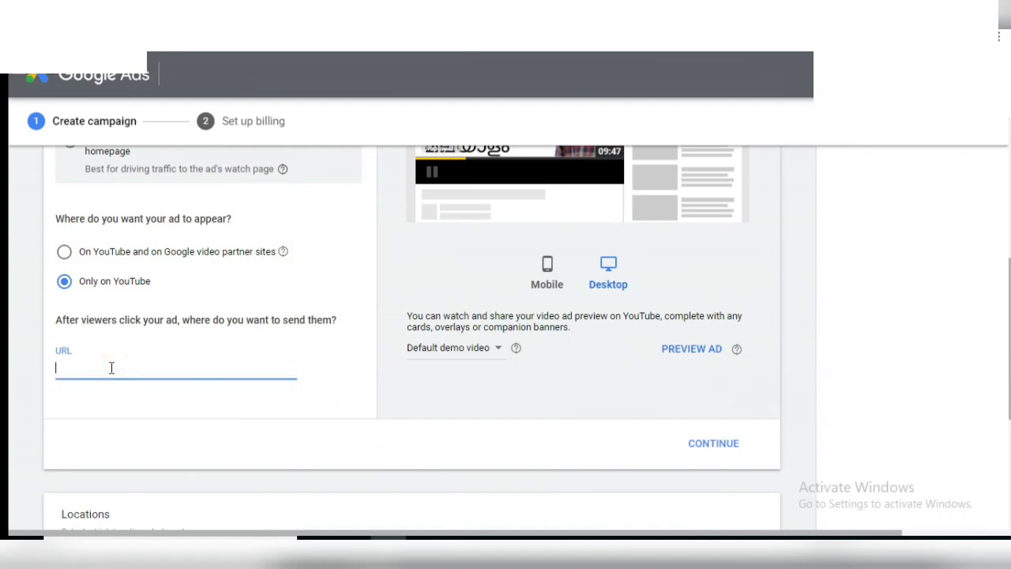
type("https://www.youtube.com/channel/UCedjMVhyATHBgObm9BP0r3w/playlists")
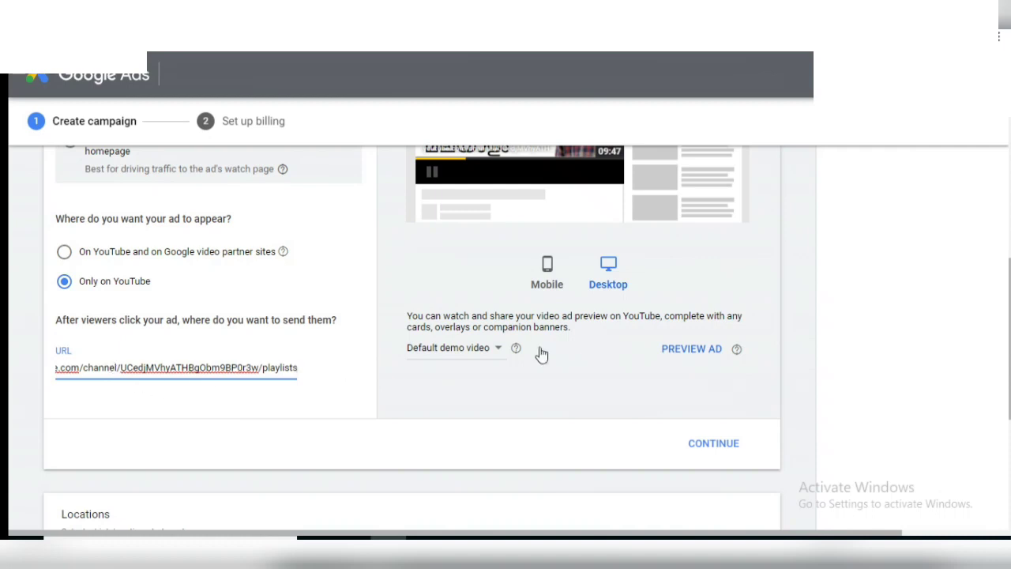
scroll(1003, 340, "down", 1)
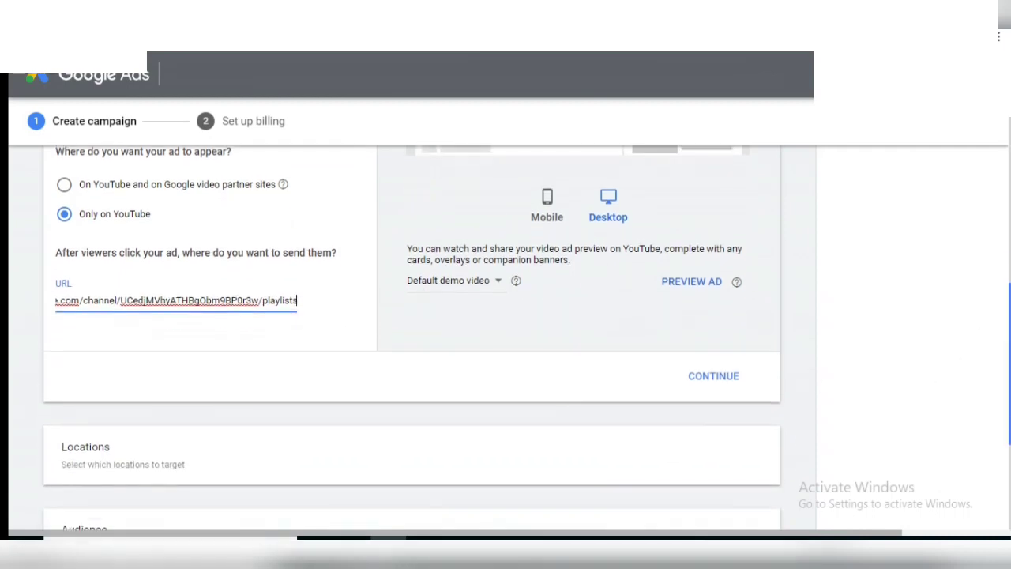
left_click(725, 379)
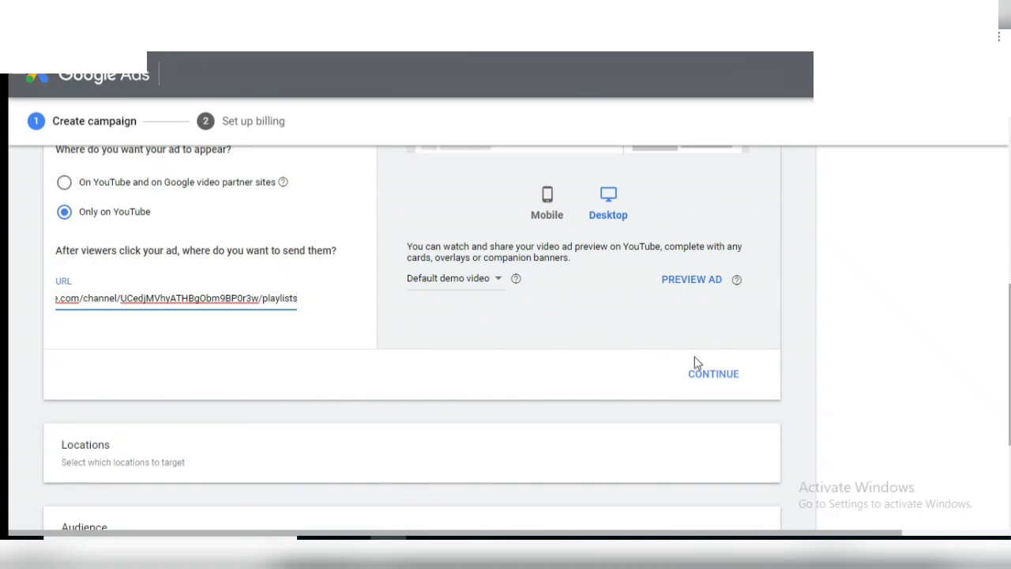
left_click(716, 373)
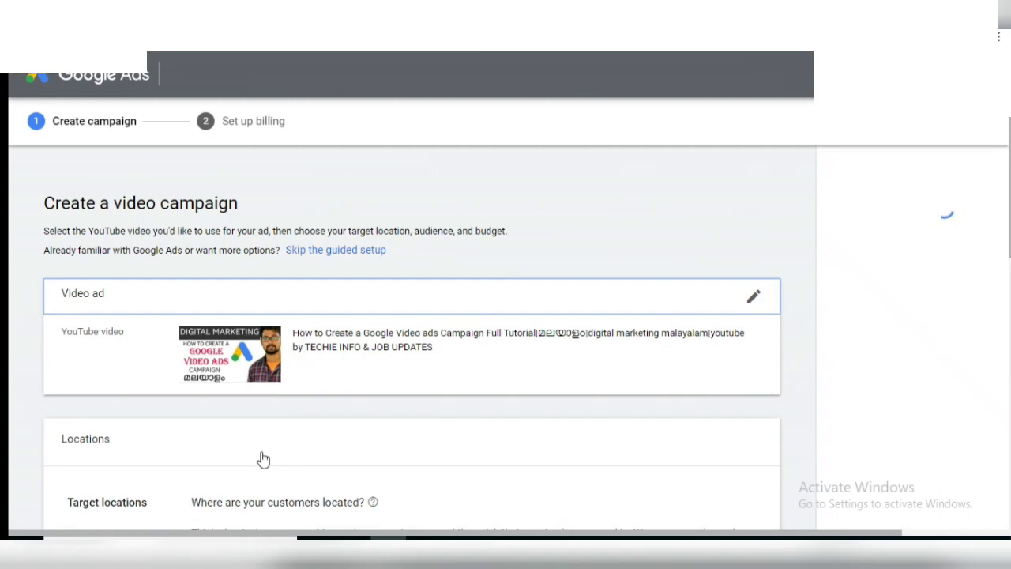
Step: Reopen the video ad section and review its placement and destination URL settings
left_click(138, 296)
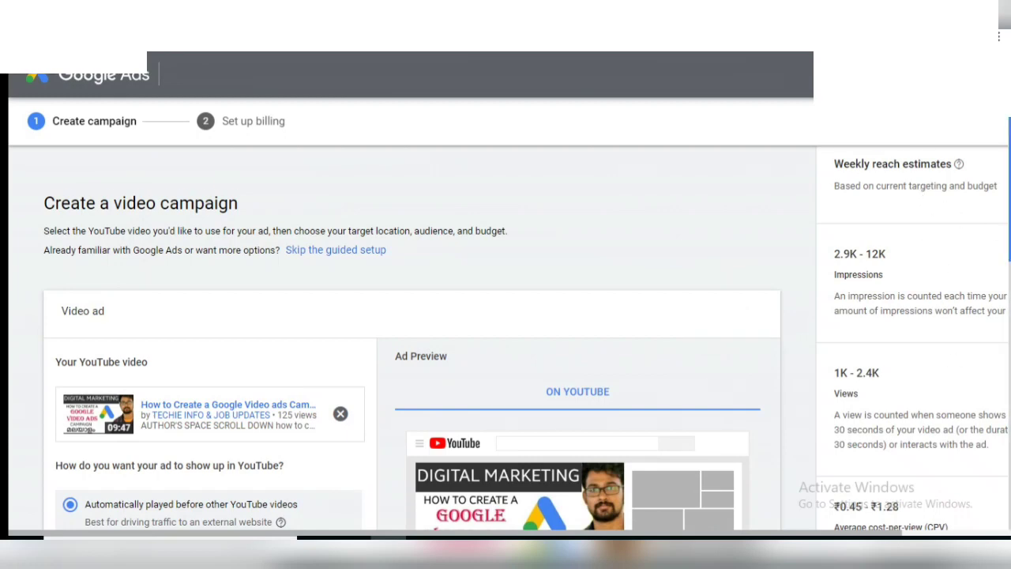
scroll(505, 340, "down", 5)
scroll(918, 317, "down", 1)
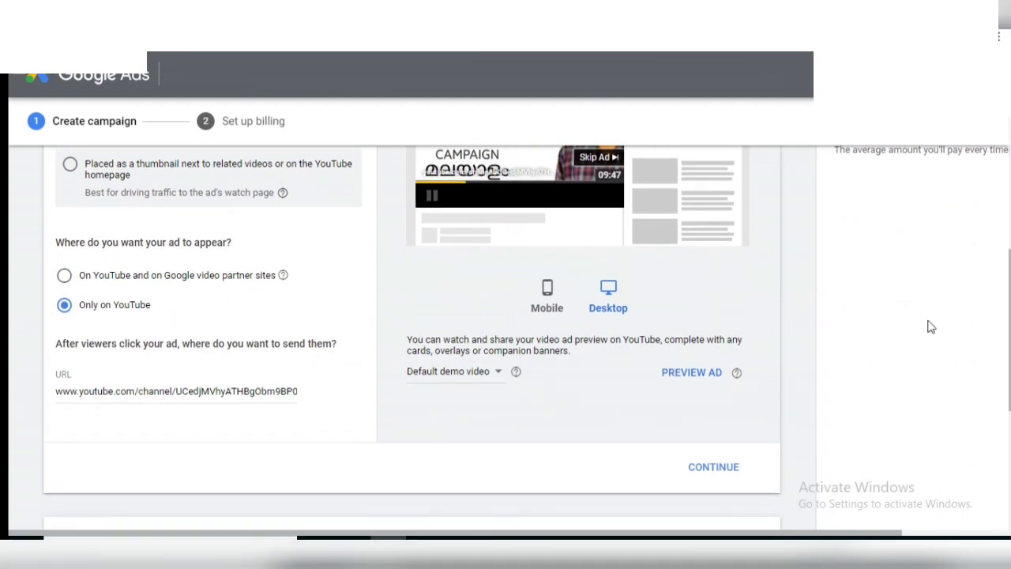
scroll(938, 340, "down", 2)
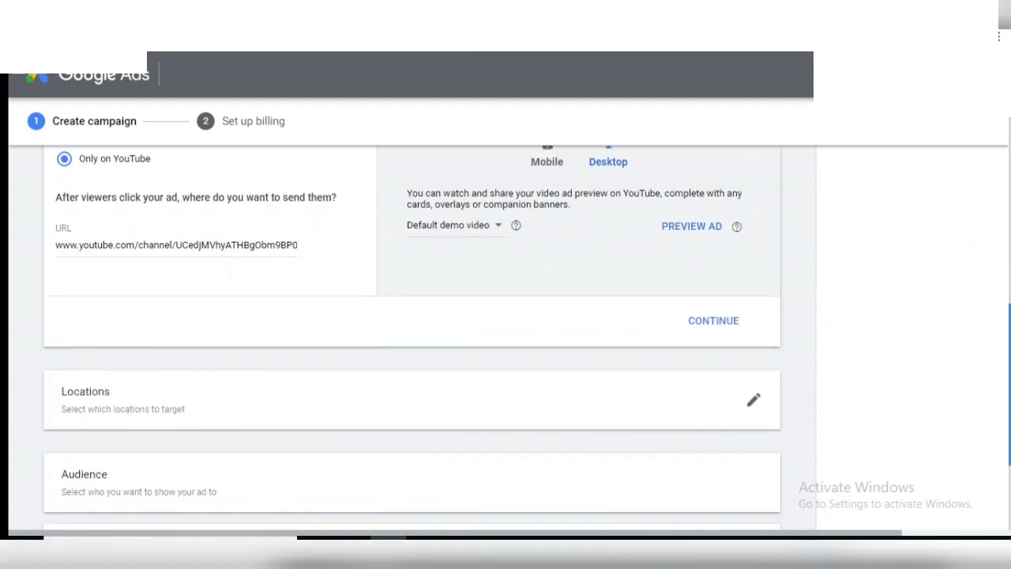
Step: Open the locations section and add the state of Kerala, India as a target location
left_click(492, 392)
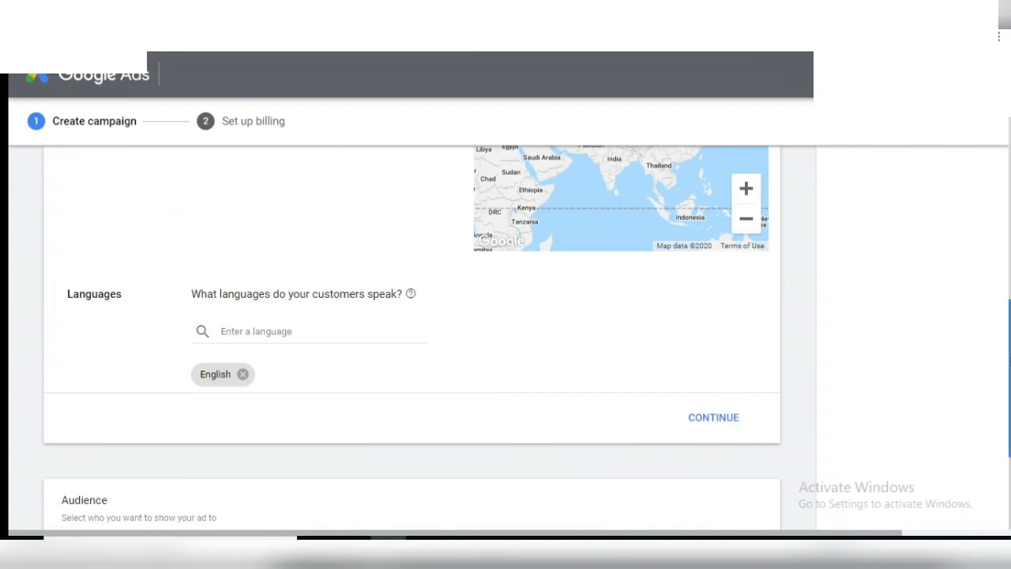
scroll(1003, 355, "up", 3)
left_click(385, 263)
type("ke")
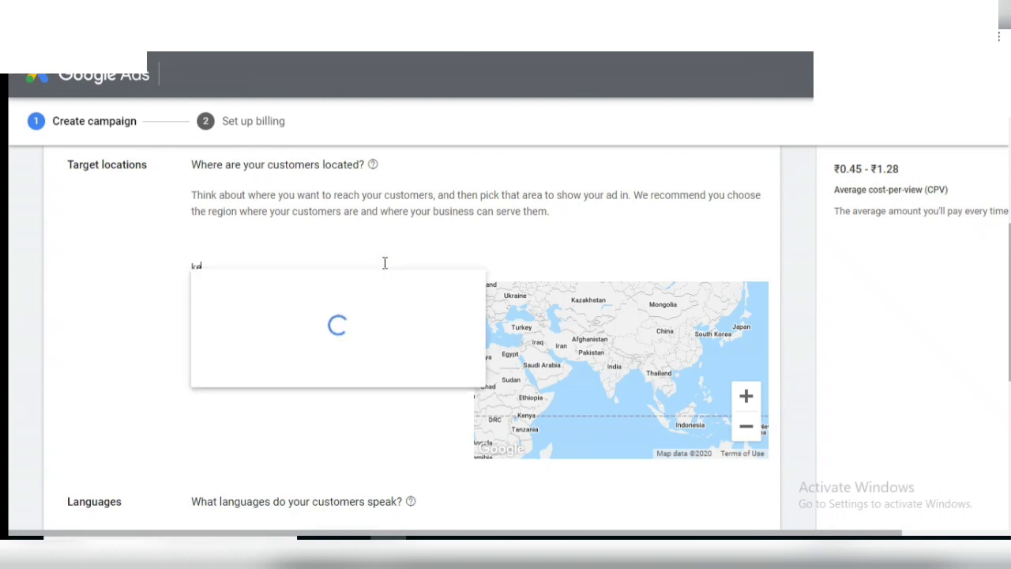
type("rala")
left_click(311, 297)
left_click(264, 342)
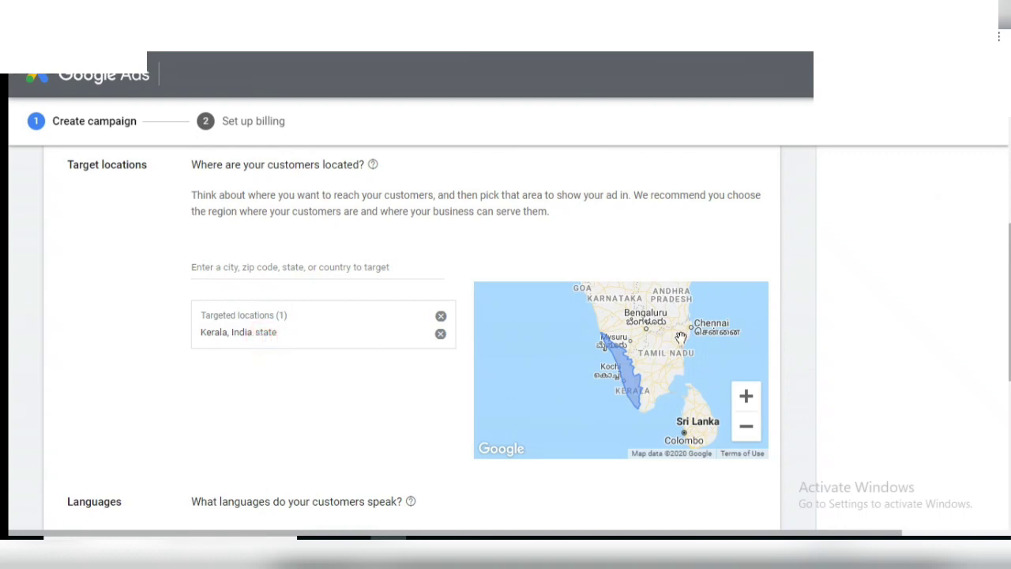
Step: Add the city of Chennai, Tamil Nadu, India to the targeted locations
left_click(298, 267)
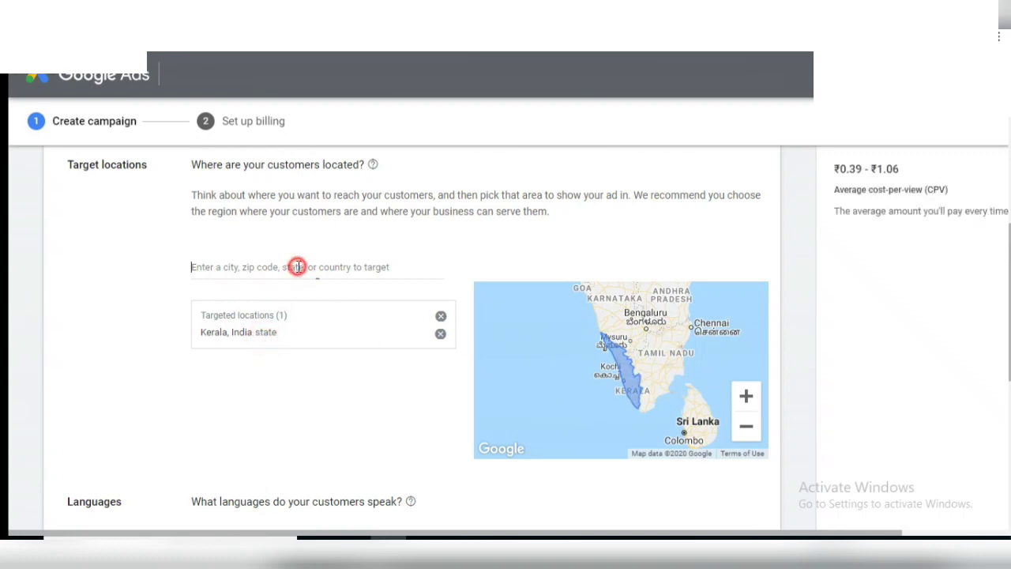
type("kal")
key("BackSpace")
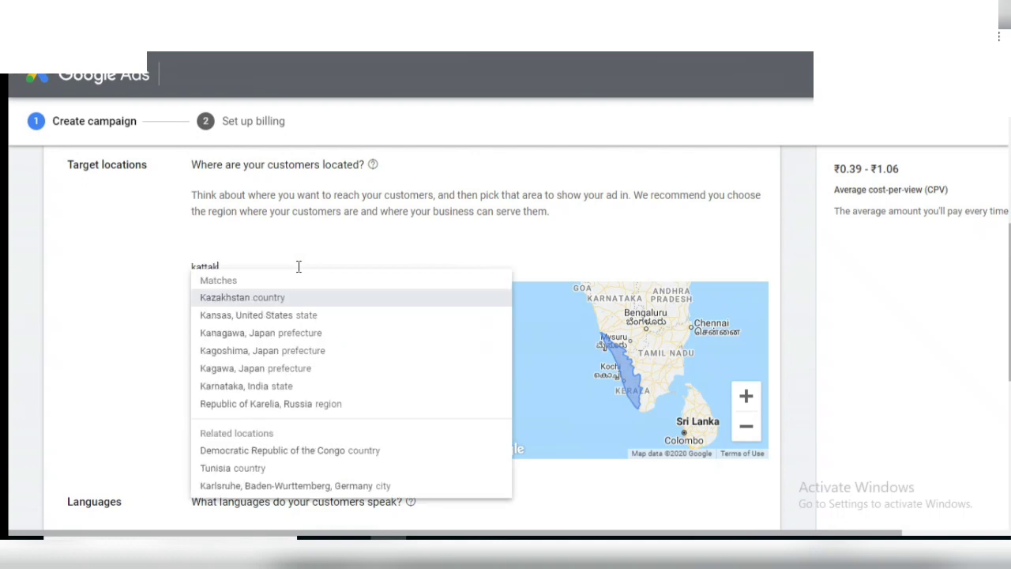
type("tt")
key("BackSpace")
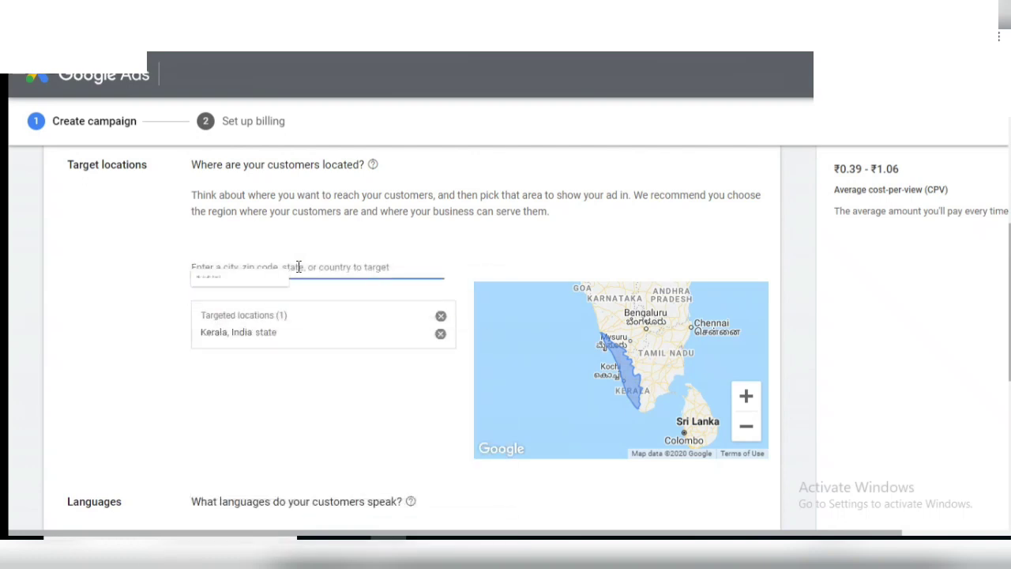
type("chennai")
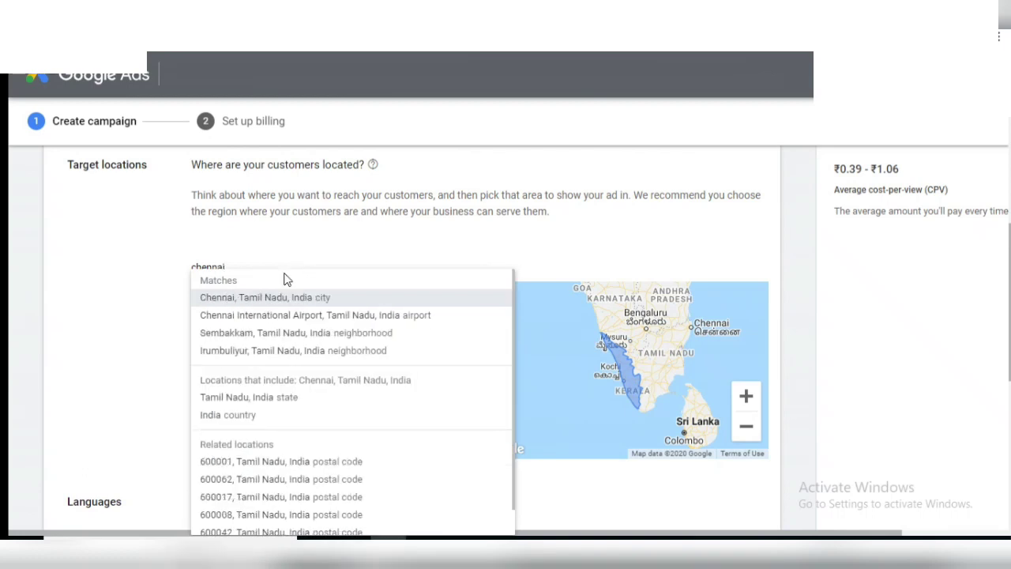
left_click(272, 296)
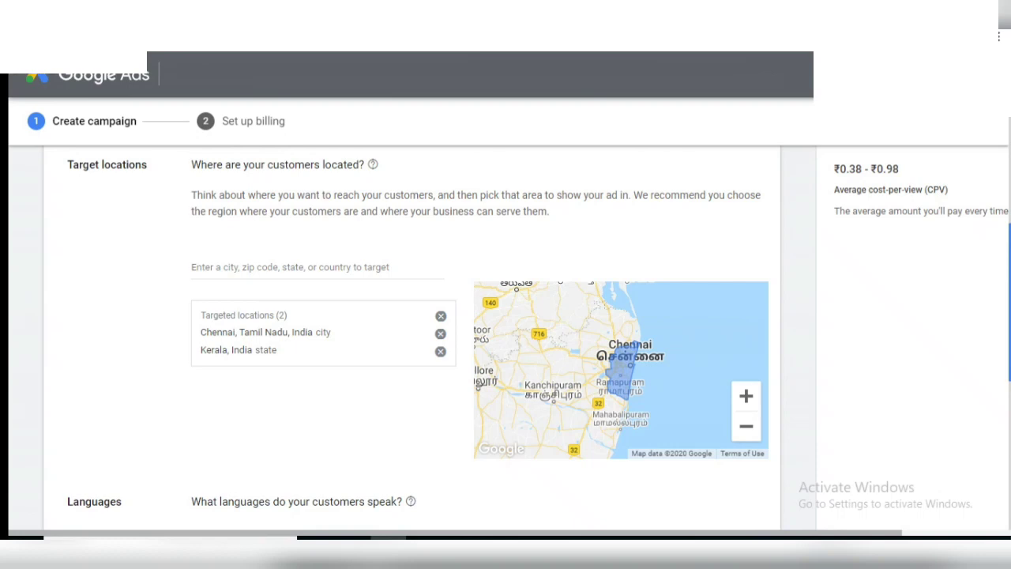
Step: Add Malayalam to the customer languages alongside English and continue to the audience section
scroll(987, 308, "down", 1)
scroll(484, 435, "down", 2)
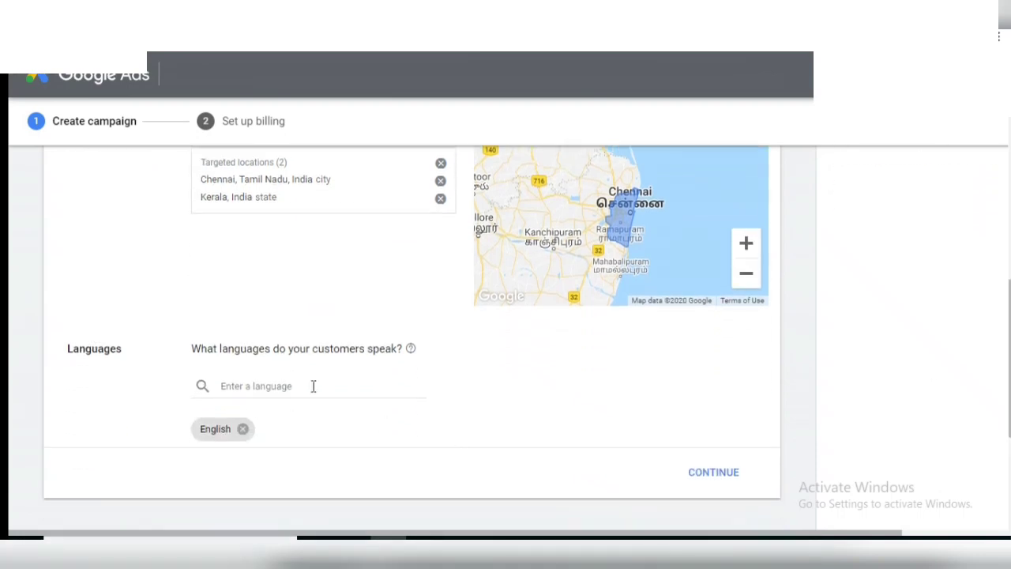
left_click(308, 383)
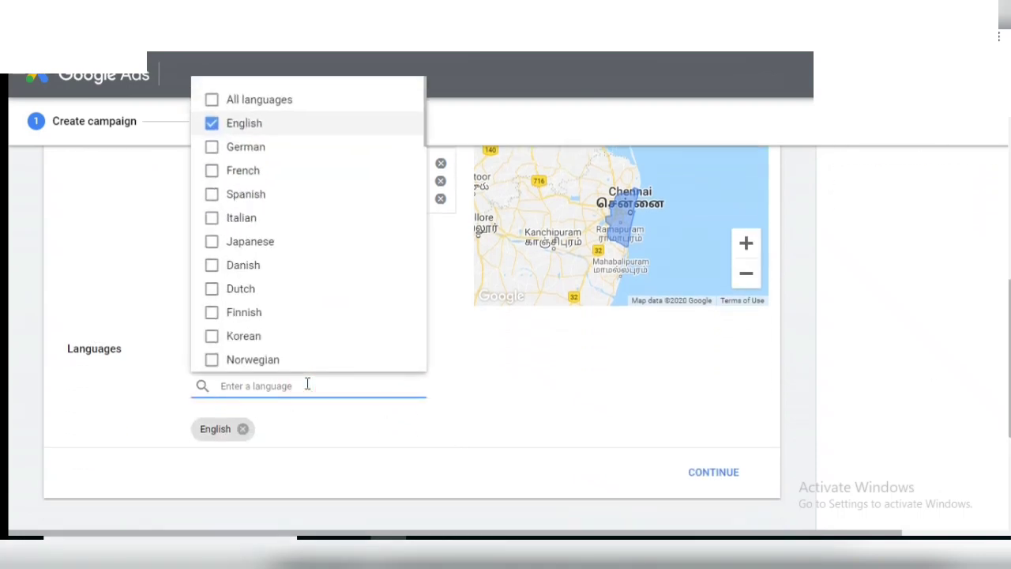
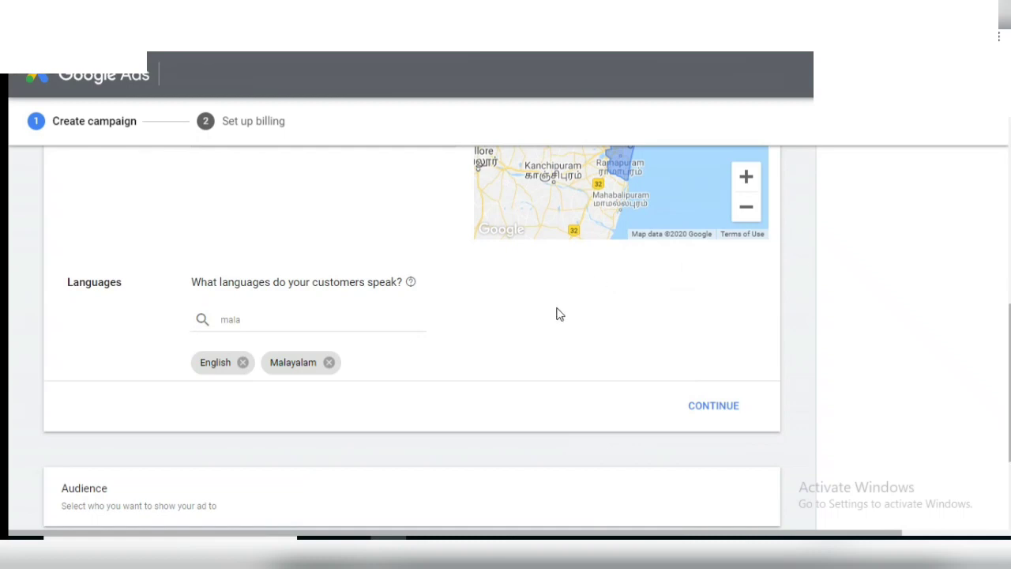
left_click(702, 407)
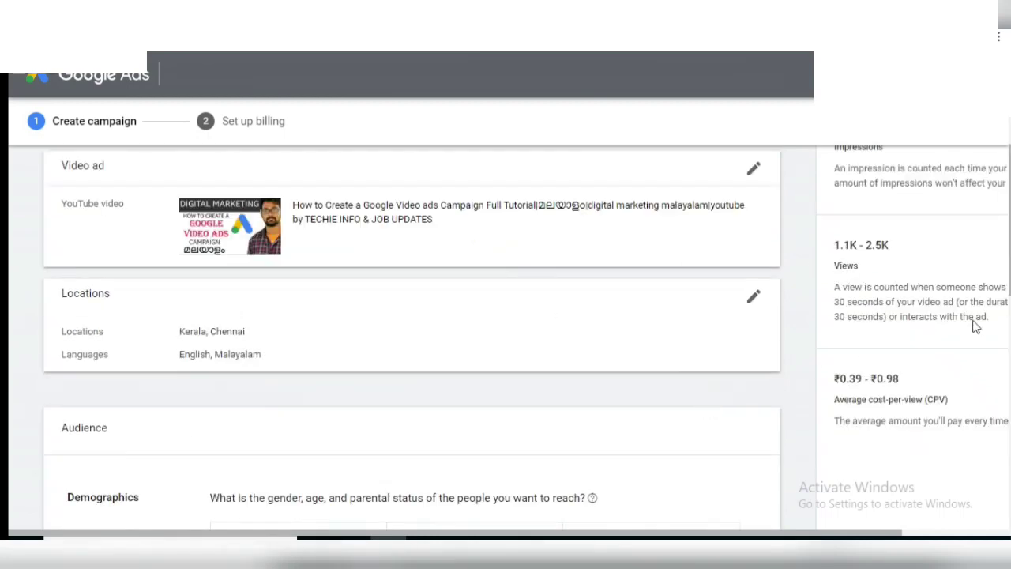
Step: Exclude the 55 - 64 and 65+ age groups from the audience demographics
scroll(711, 268, "down", 2)
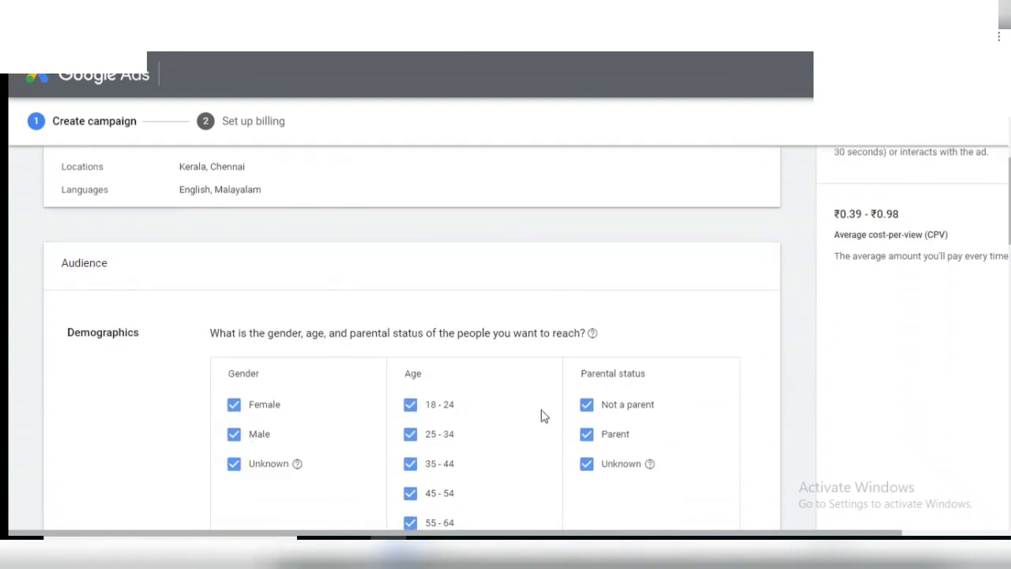
scroll(528, 286, "down", 2)
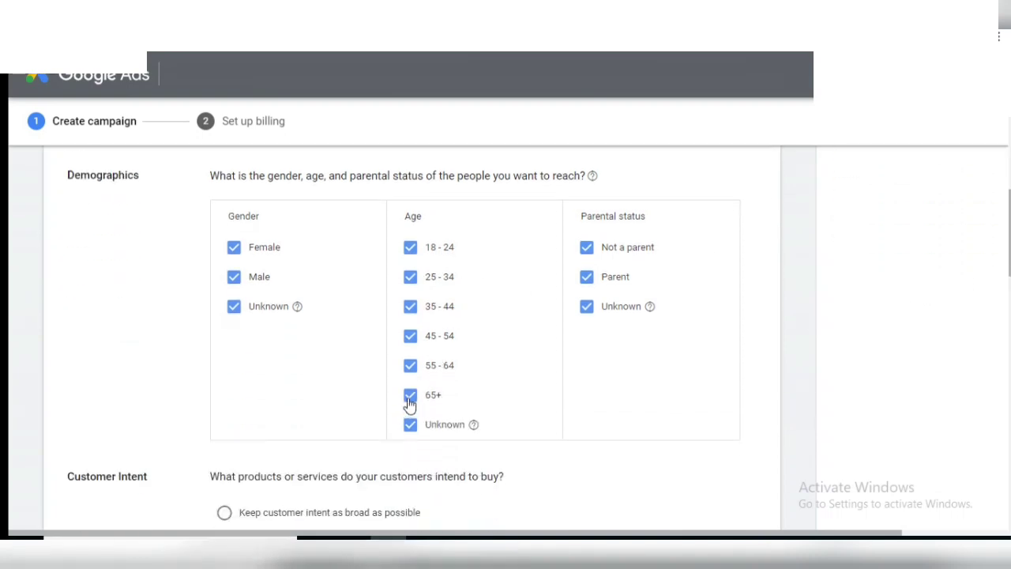
left_click(410, 395)
left_click(412, 367)
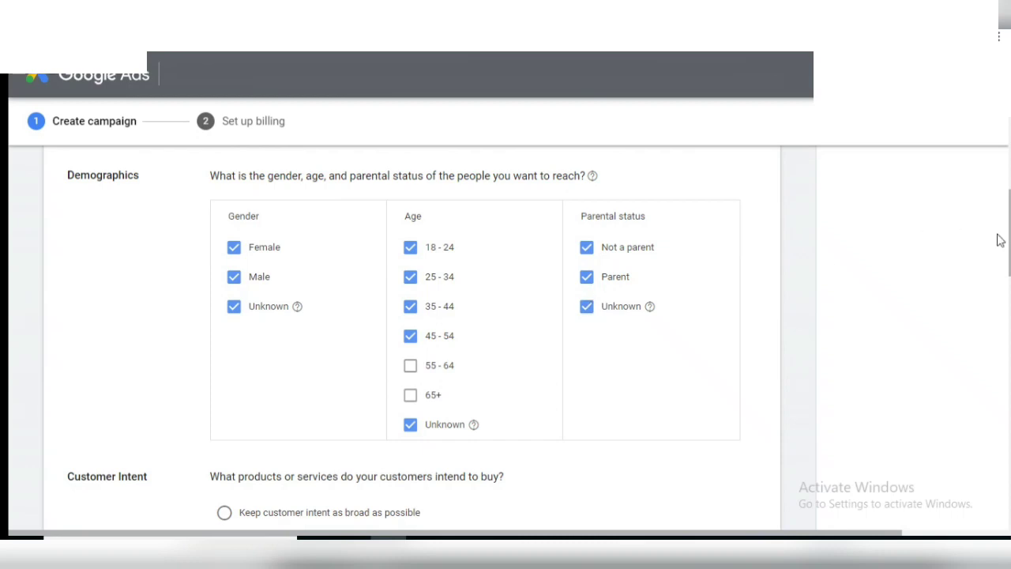
Step: Under customer intent, target people who intend to buy Test Preparation & Tutoring in the Education category
scroll(1001, 240, "down", 2)
scroll(542, 376, "down", 1)
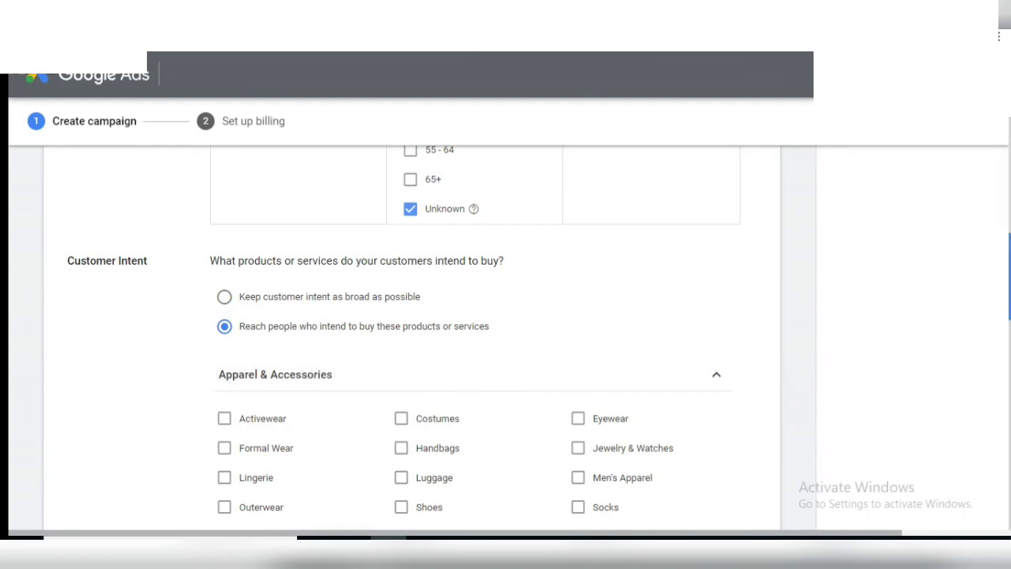
scroll(399, 362, "down", 3)
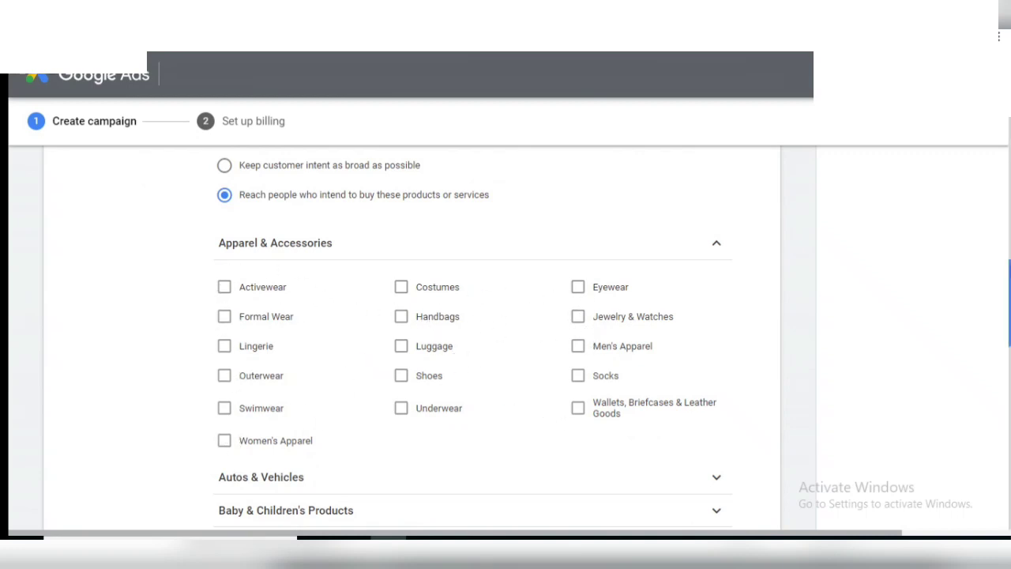
scroll(474, 331, "down", 1)
scroll(474, 331, "down", 1)
scroll(474, 332, "down", 2)
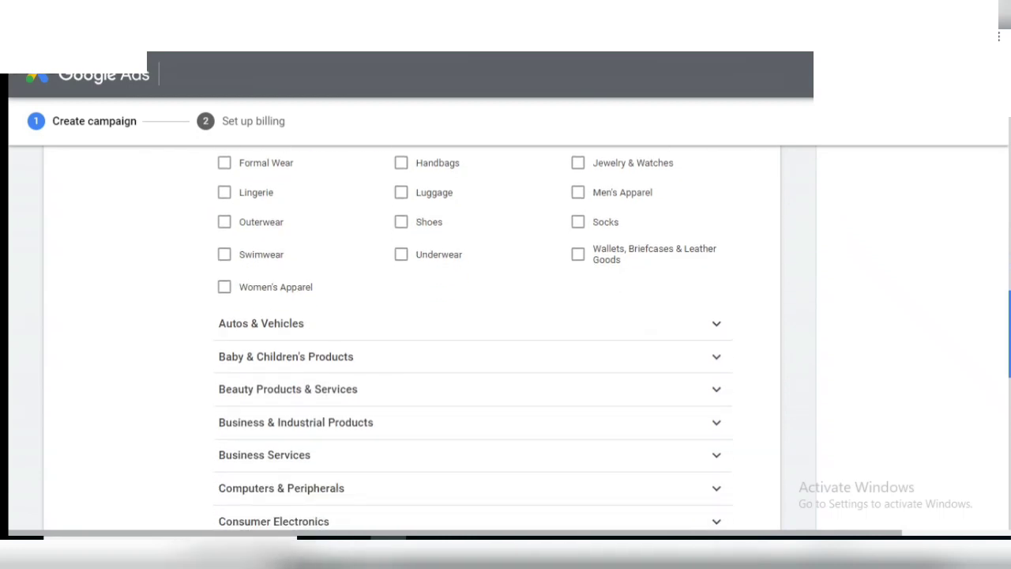
scroll(582, 319, "down", 3)
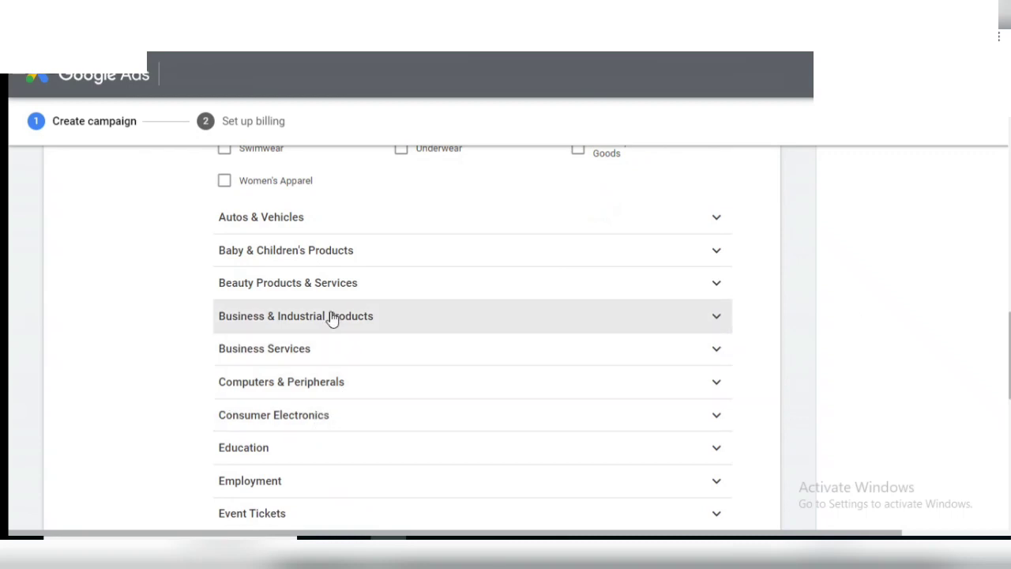
left_click(324, 451)
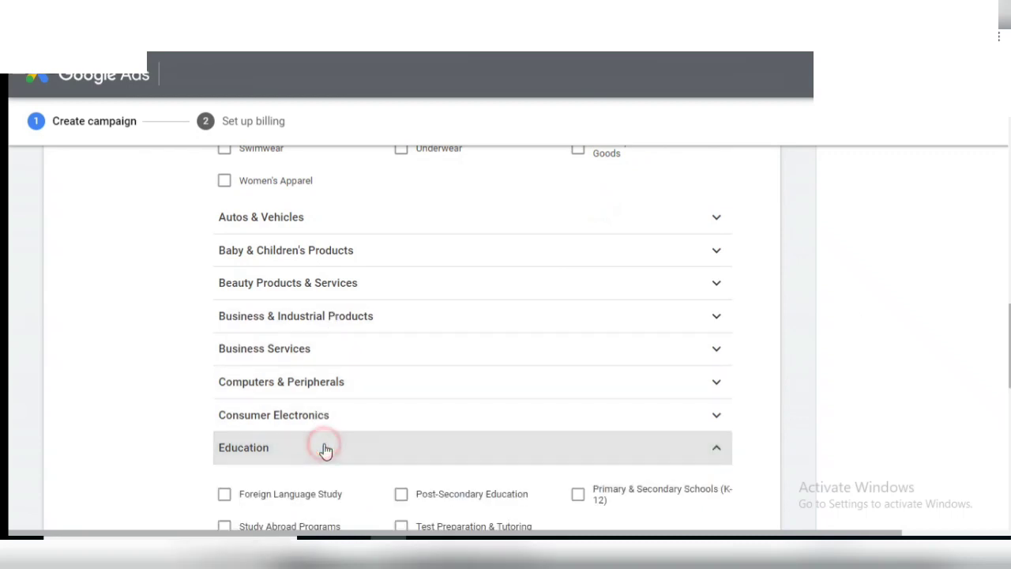
scroll(519, 413, "down", 2)
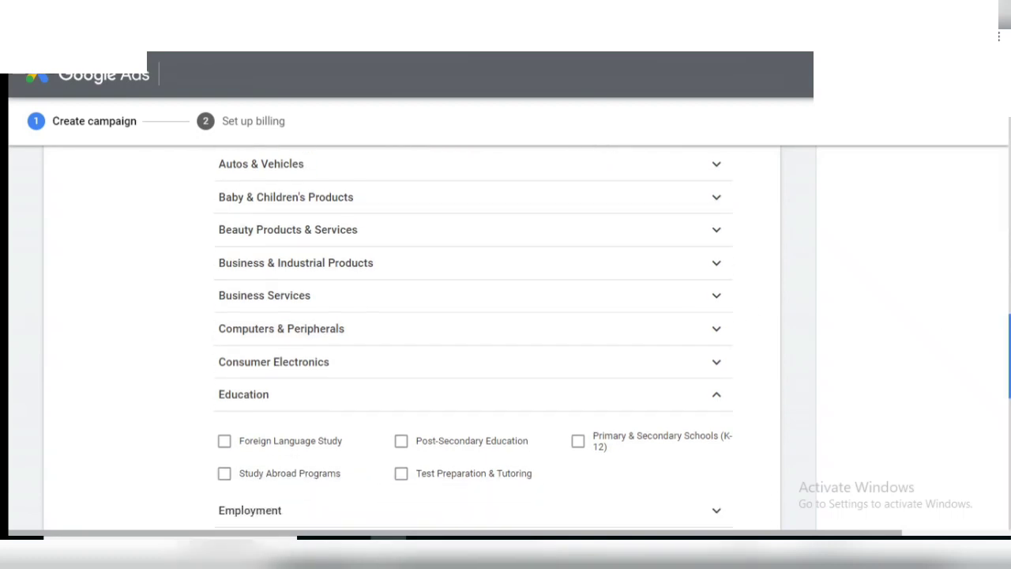
scroll(850, 349, "down", 3)
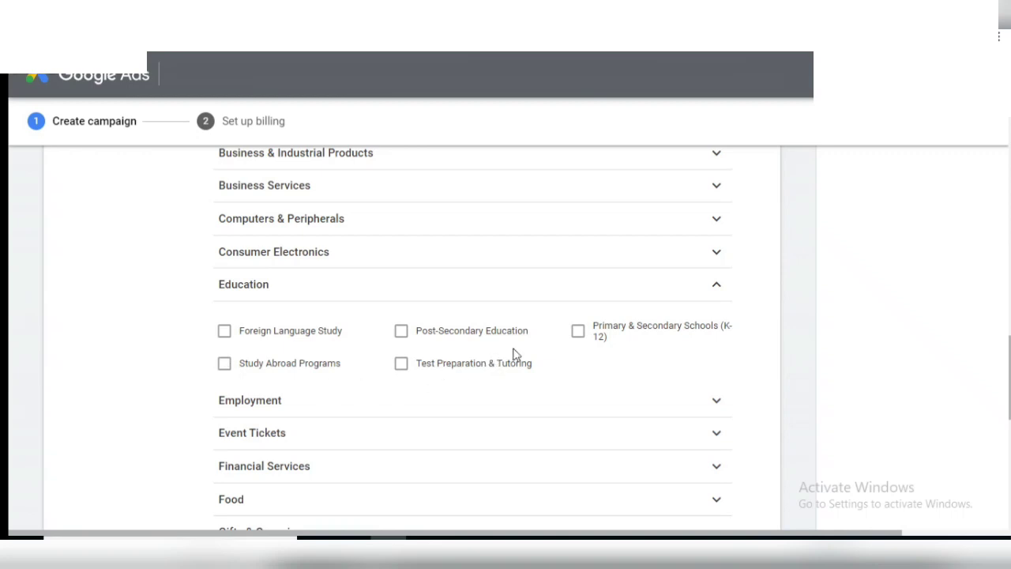
left_click(402, 364)
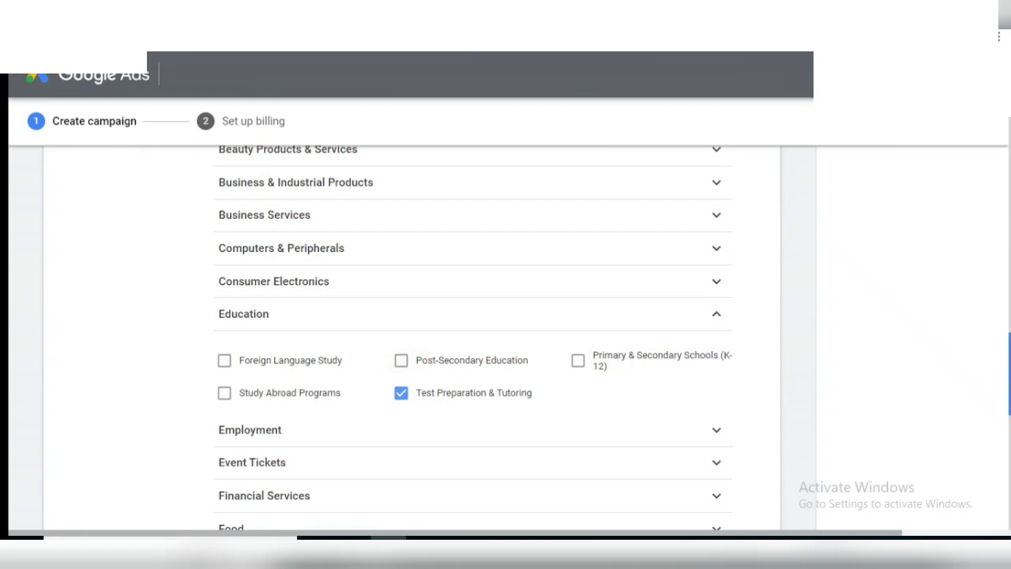
scroll(473, 340, "down", 3)
scroll(473, 339, "down", 1)
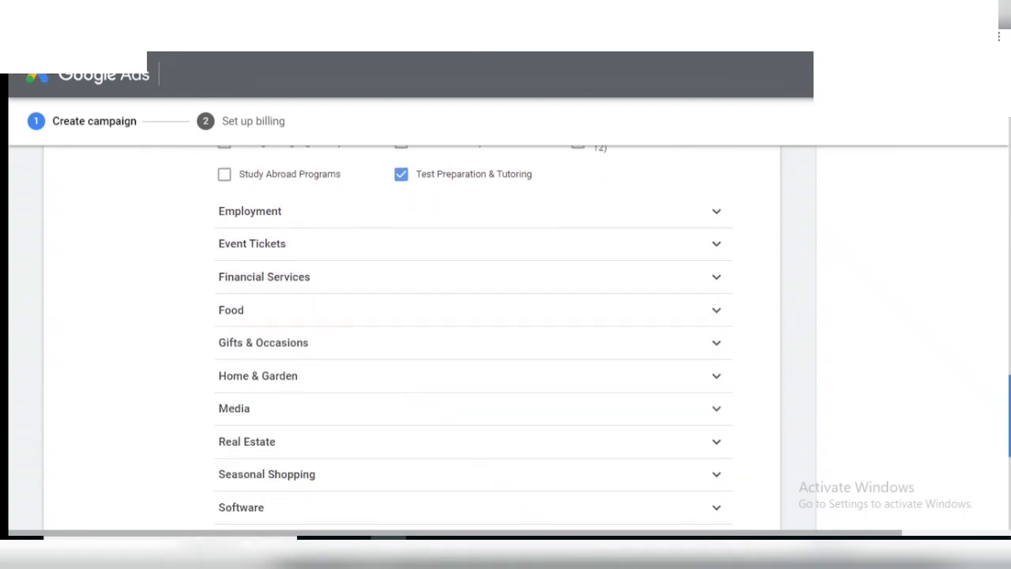
Step: Add DVDs & Videos from the Media category to the customer intent targeting and continue to the budget section
scroll(473, 340, "down", 1)
scroll(473, 340, "up", 2)
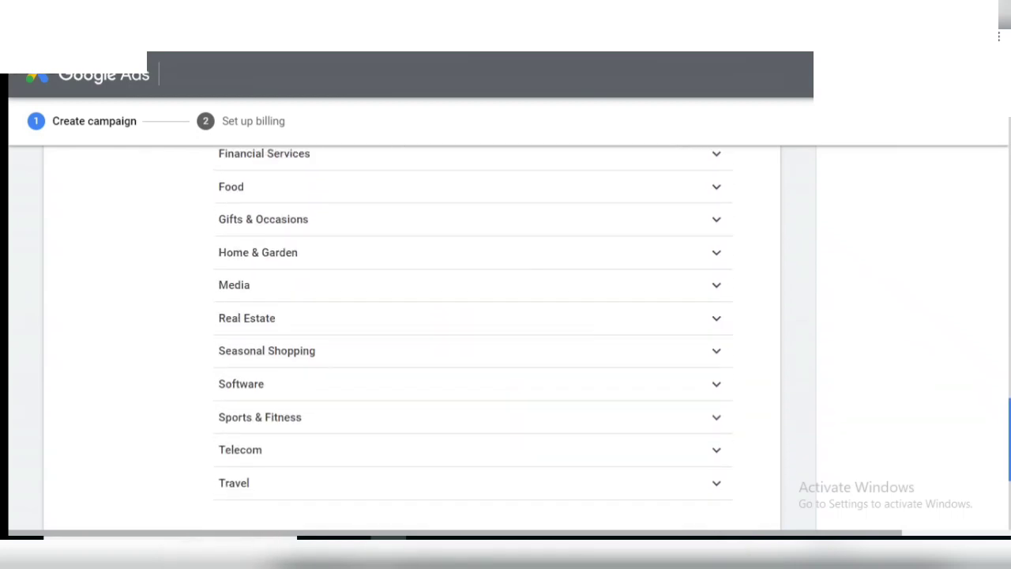
scroll(473, 340, "down", 1)
scroll(473, 340, "down", 2)
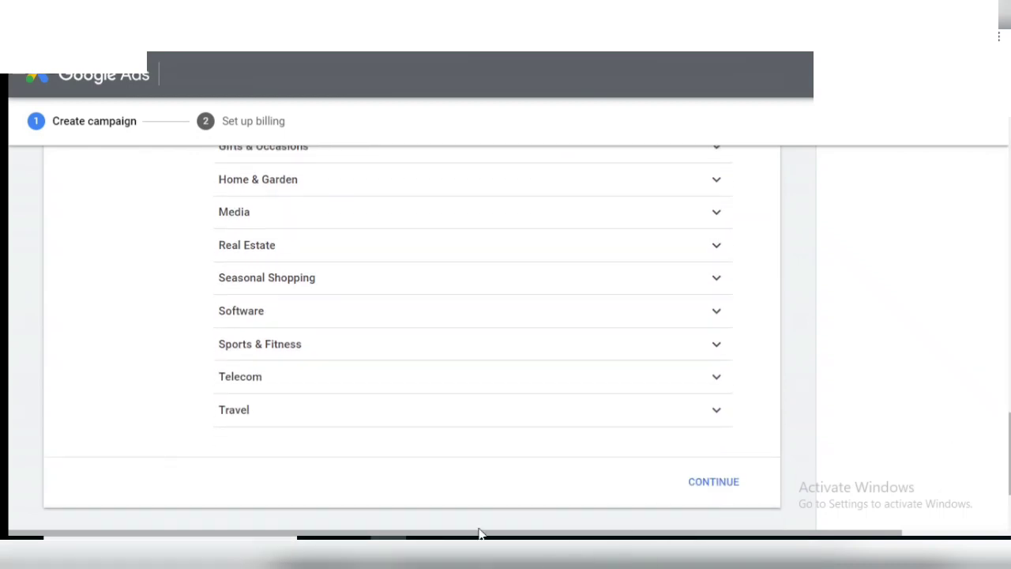
left_click(301, 222)
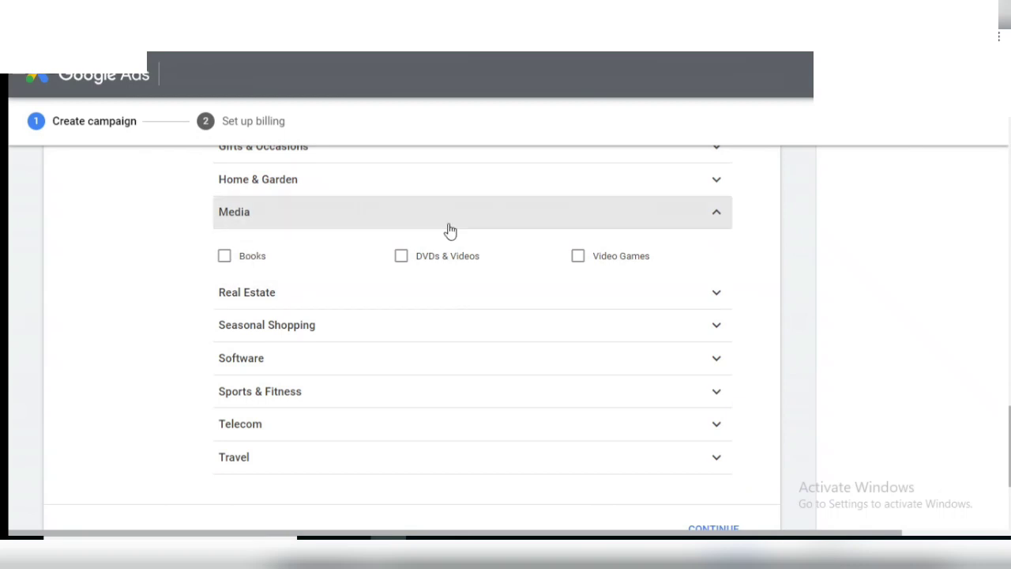
left_click(402, 256)
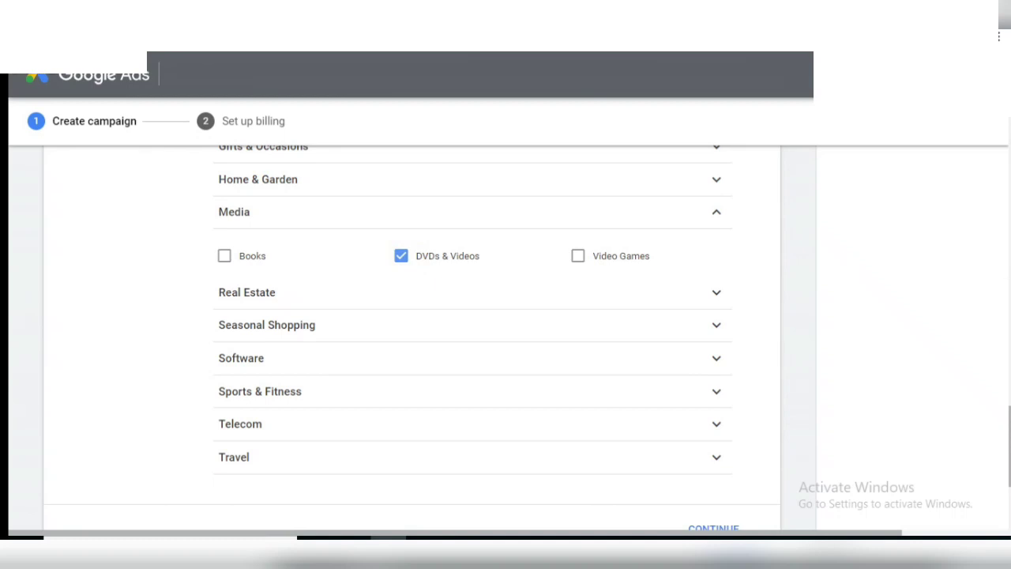
scroll(474, 316, "down", 3)
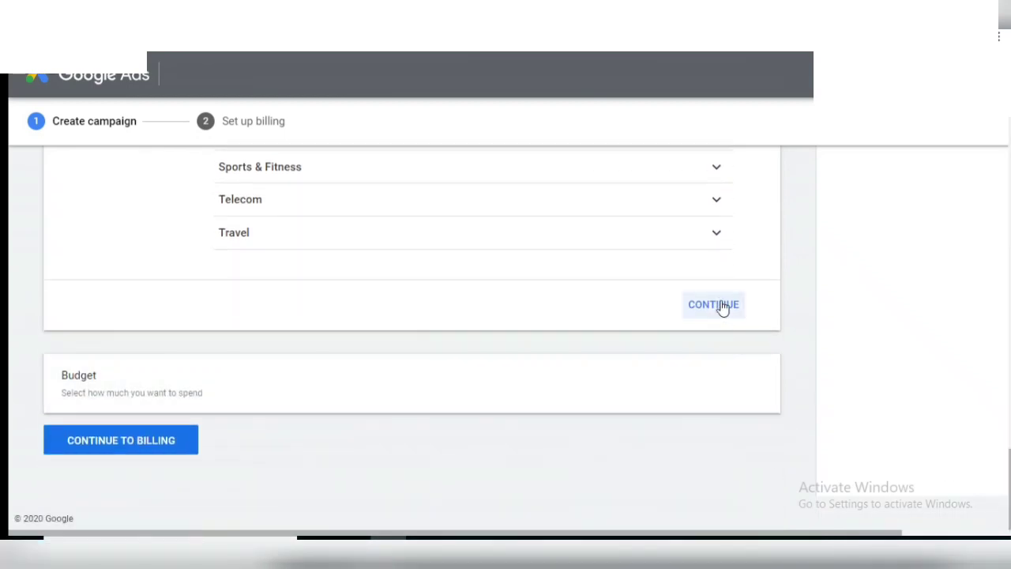
left_click(721, 304)
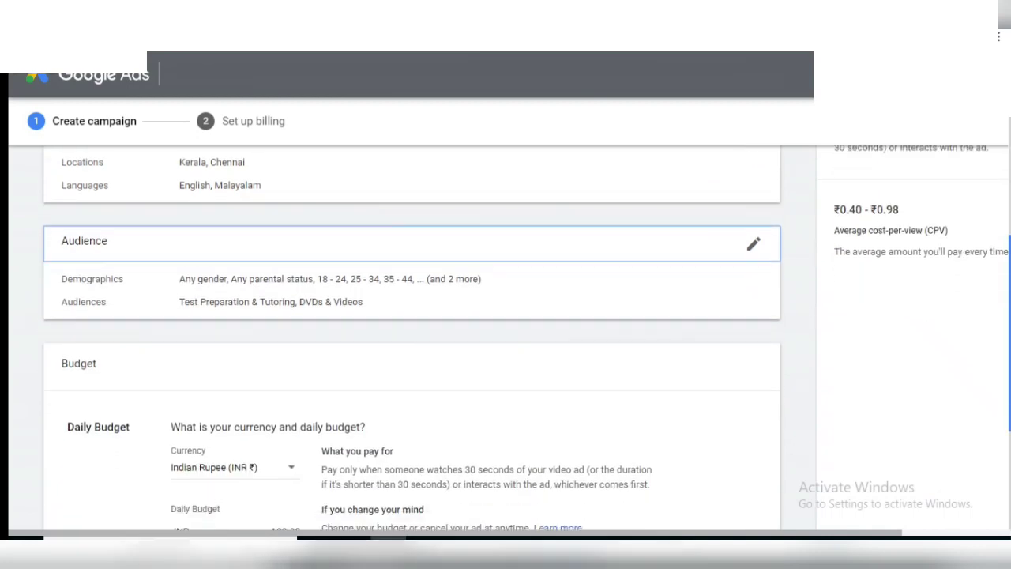
Step: Review the campaign summary with its estimated performance and proceed to the billing setup
scroll(893, 144, "up", 2)
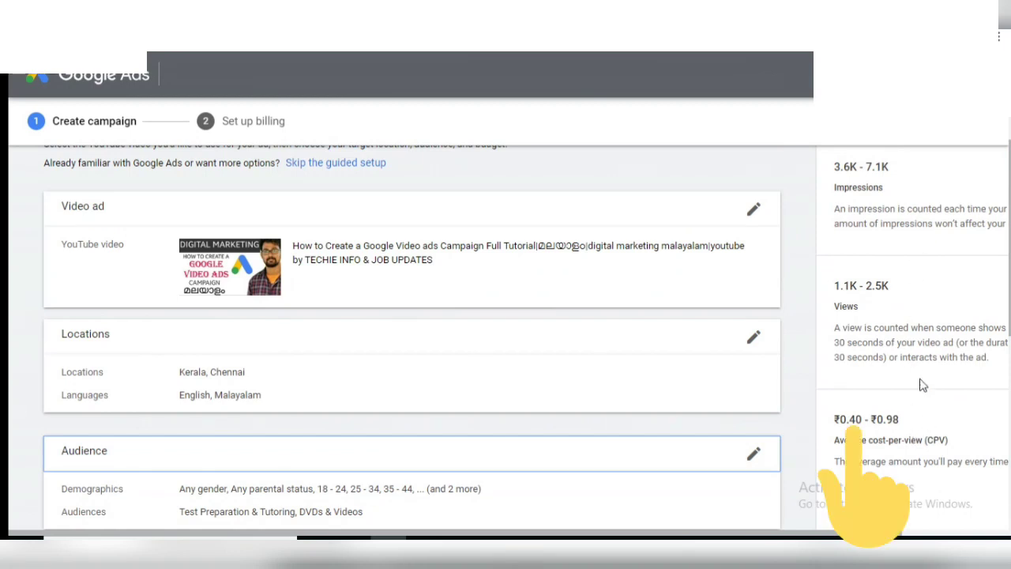
scroll(1000, 319, "down", 5)
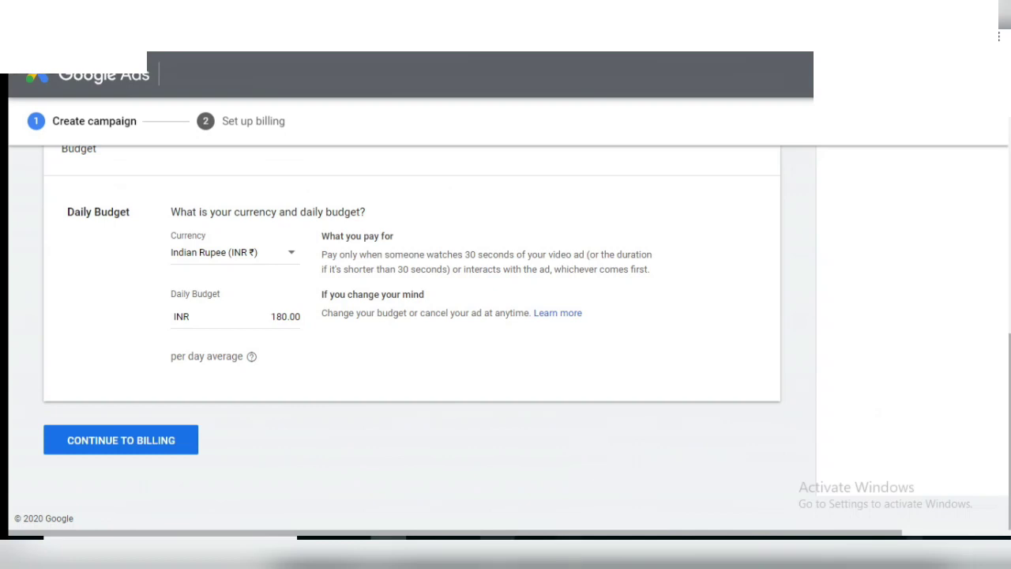
left_click(104, 440)
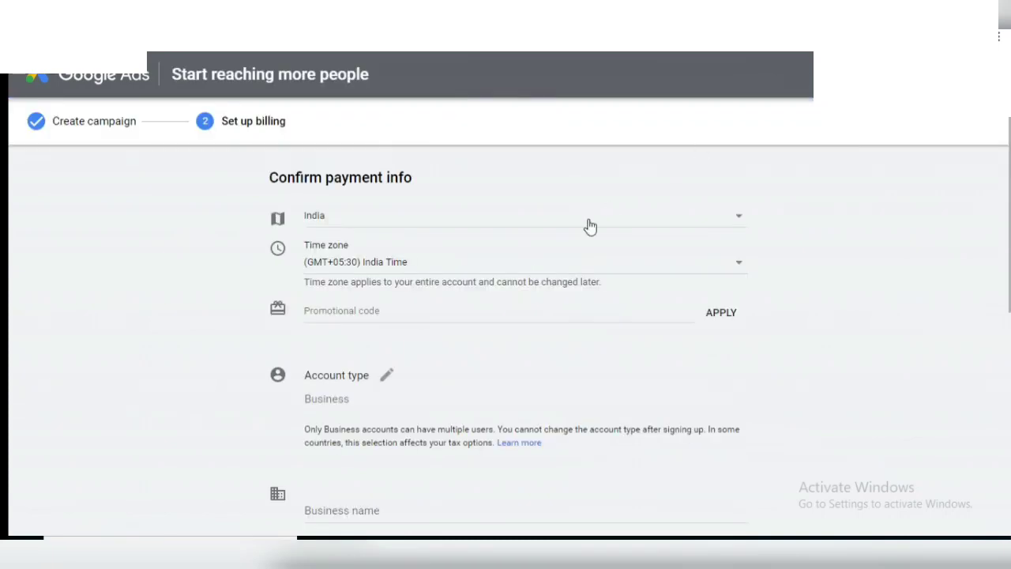
Step: Open the account type choices in the payment info and look over the business name and payment method fields
left_click(369, 394)
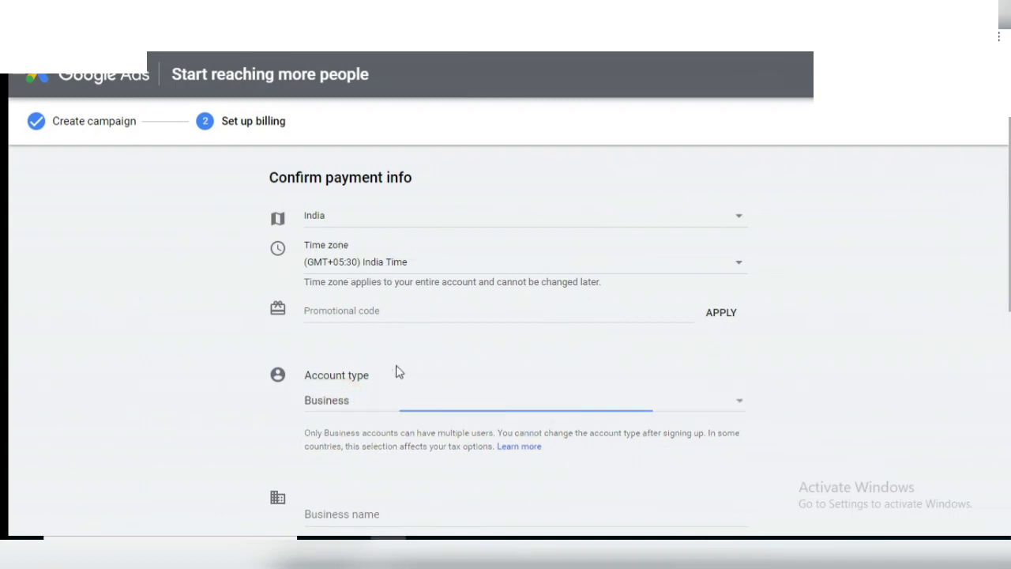
left_click(739, 402)
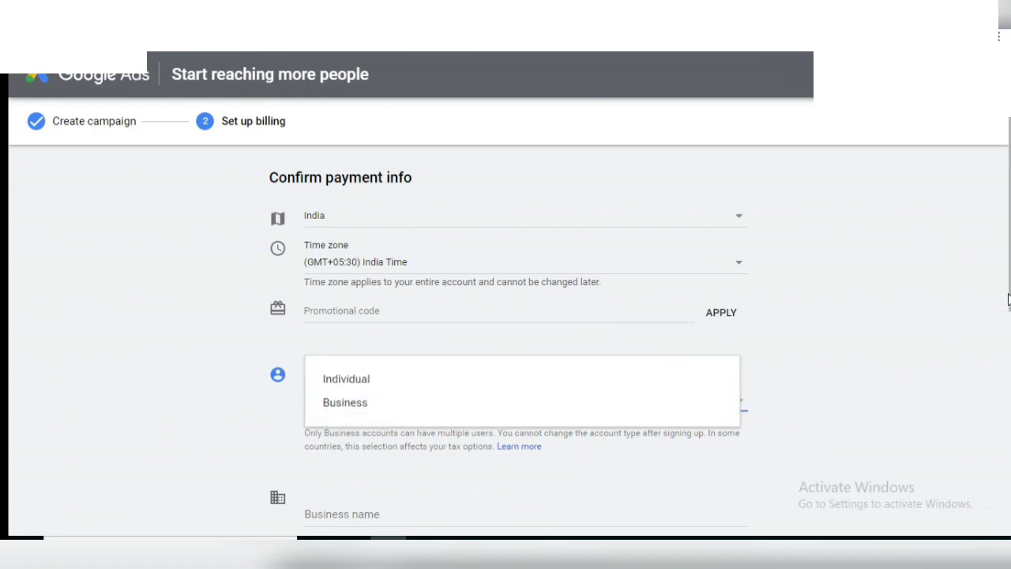
scroll(1003, 292, "down", 4)
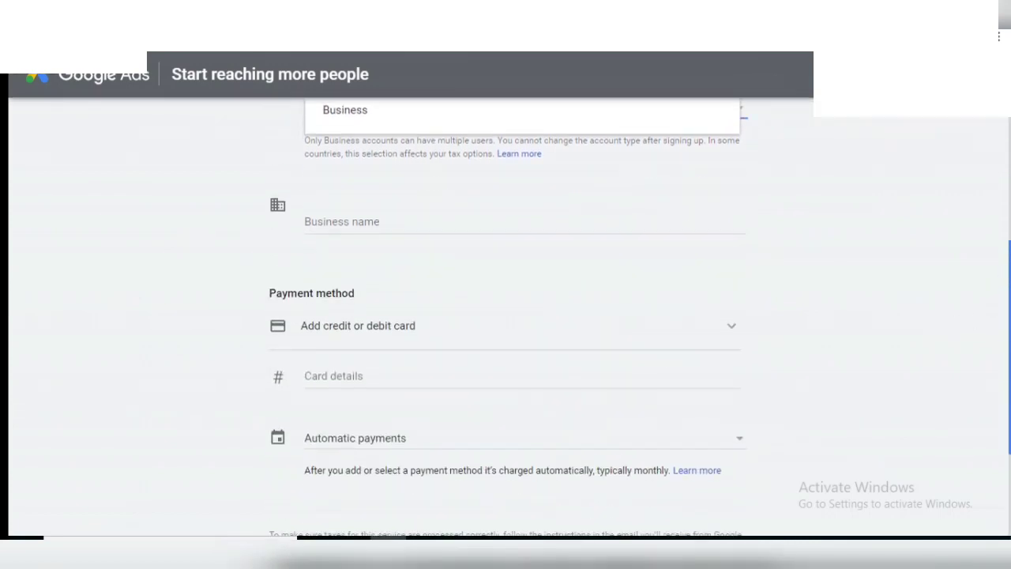
scroll(959, 453, "down", 2)
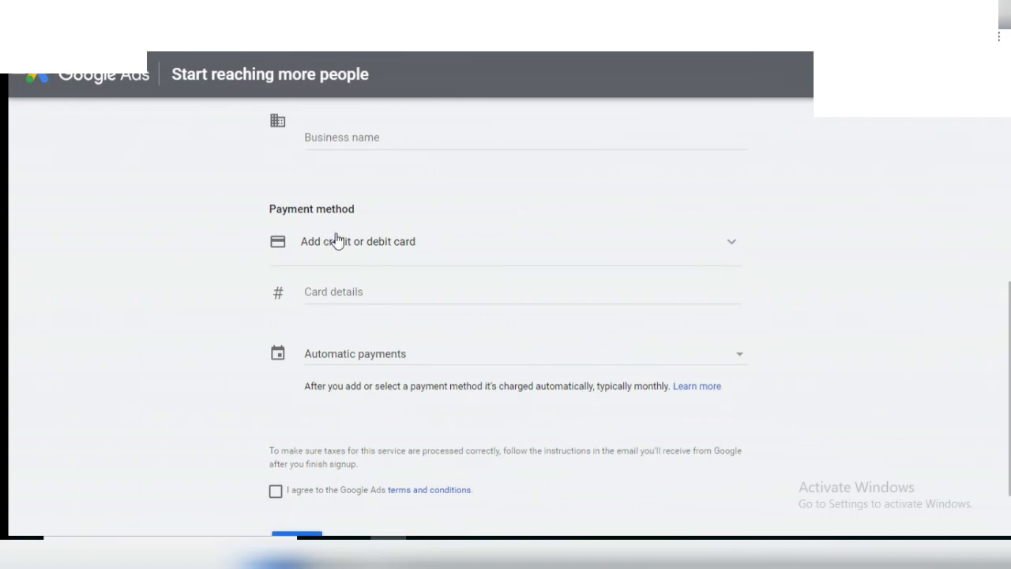
Step: Agree to the Google Ads terms and conditions and try to submit the payment info
left_click(276, 490)
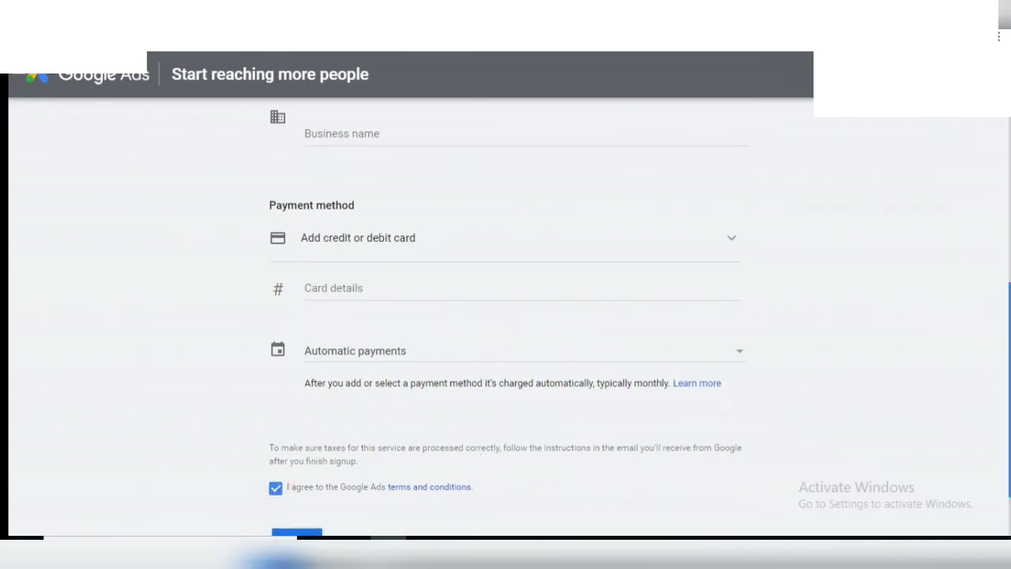
scroll(355, 444, "down", 1)
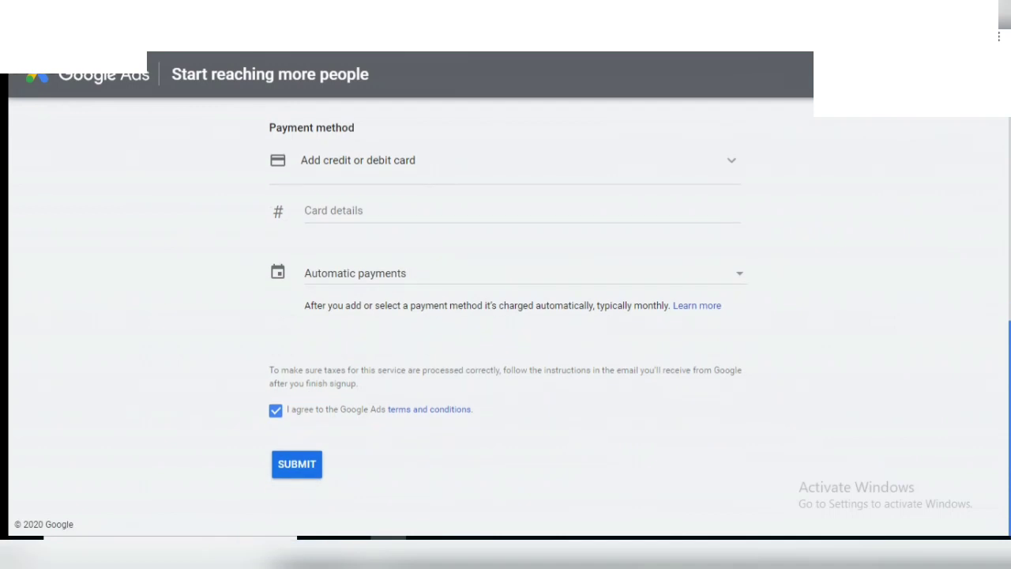
left_click(293, 466)
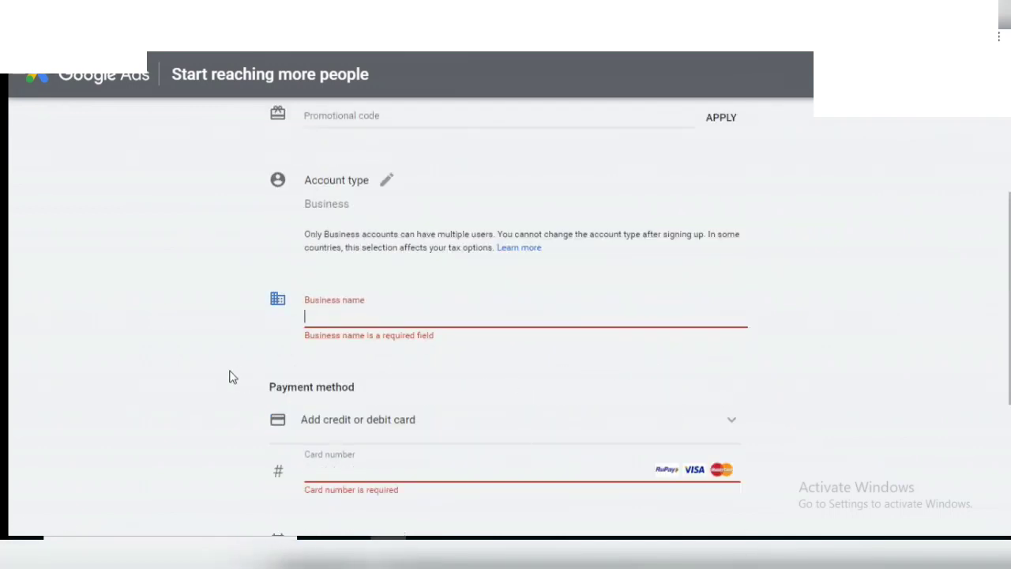
Step: Return from billing to the campaign creation page and open the Budget section
key("alt+Left")
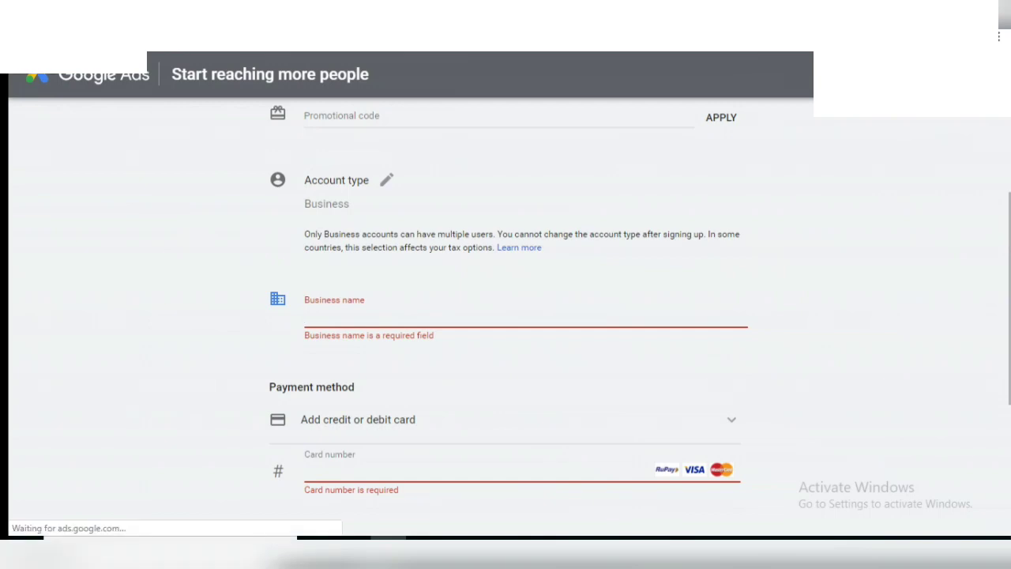
scroll(244, 379, "up", 5)
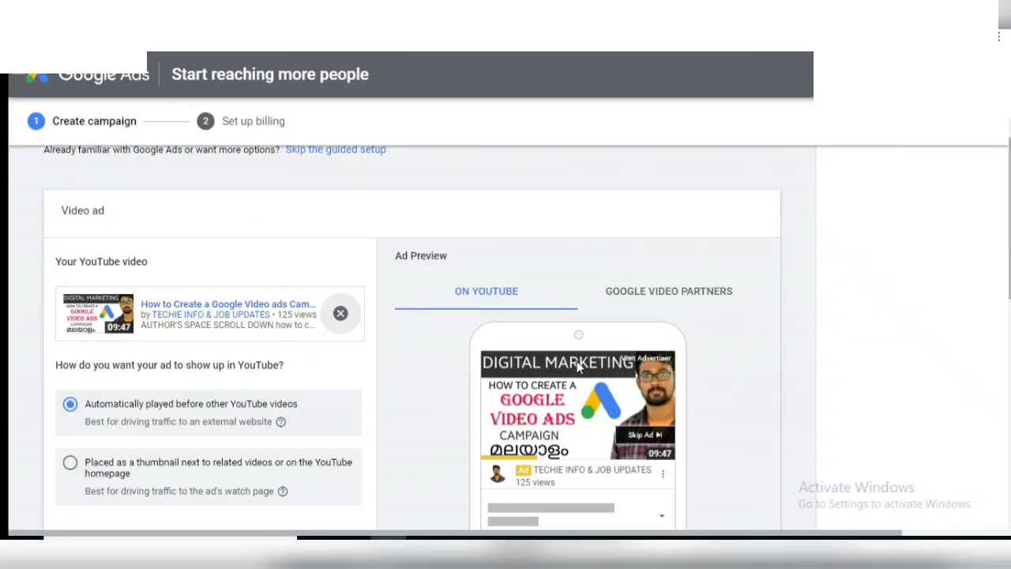
scroll(244, 379, "down", 3)
scroll(411, 332, "down", 5)
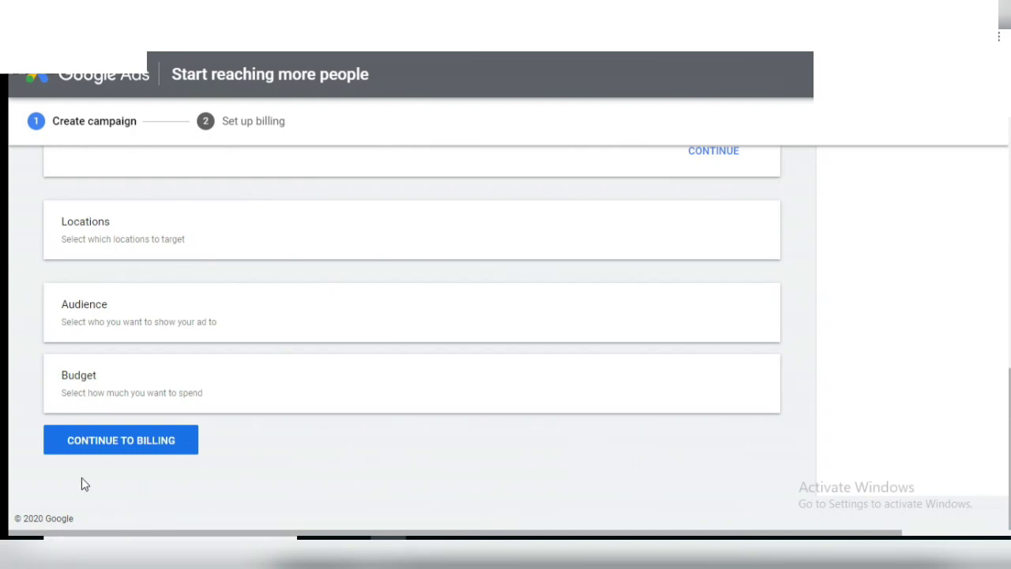
left_click(135, 395)
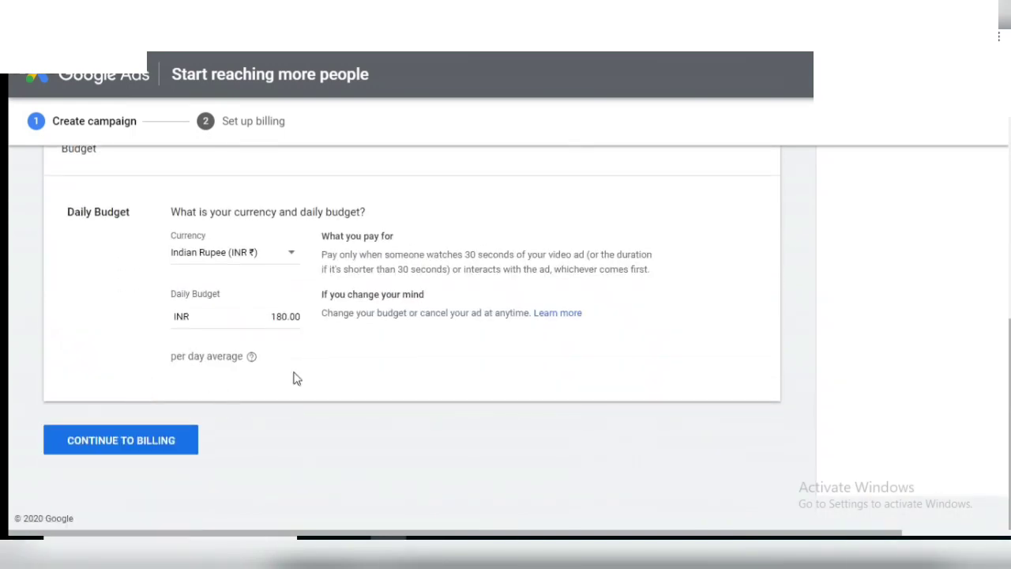
Step: Set the daily budget to INR 300.00 and continue to billing
left_click(264, 315)
left_click(288, 316)
key("BackSpace")
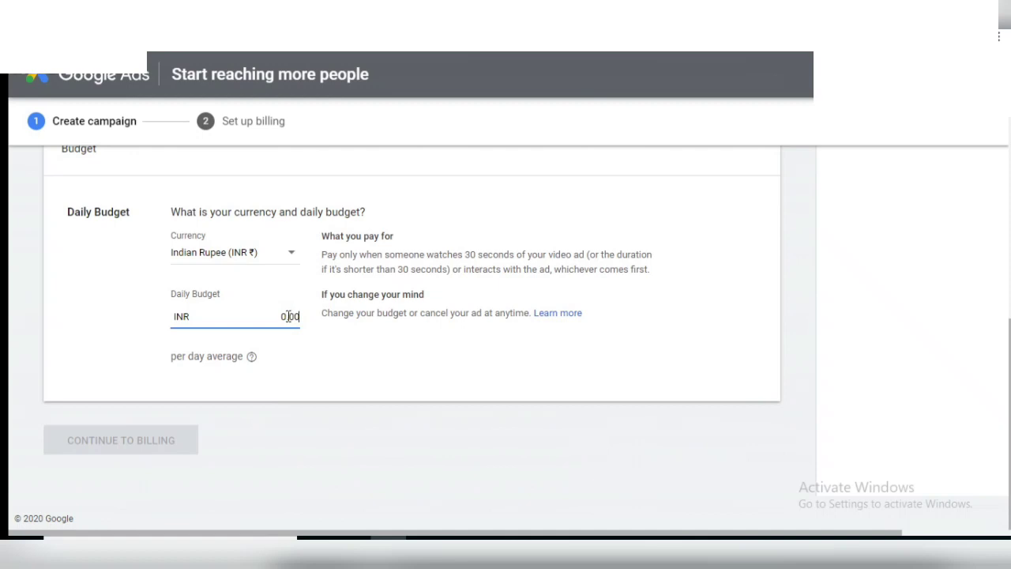
key("BackSpace")
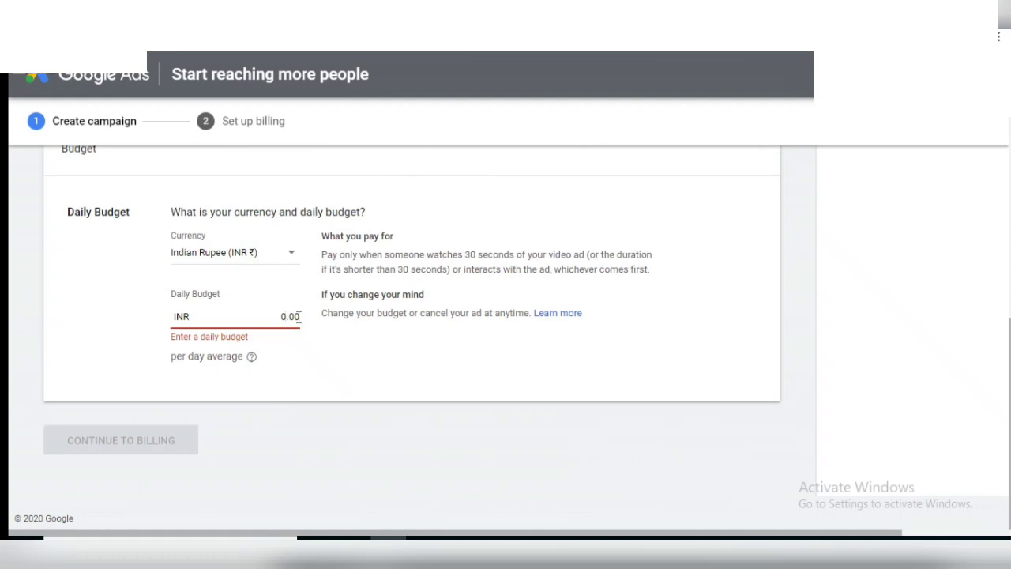
left_click(259, 318)
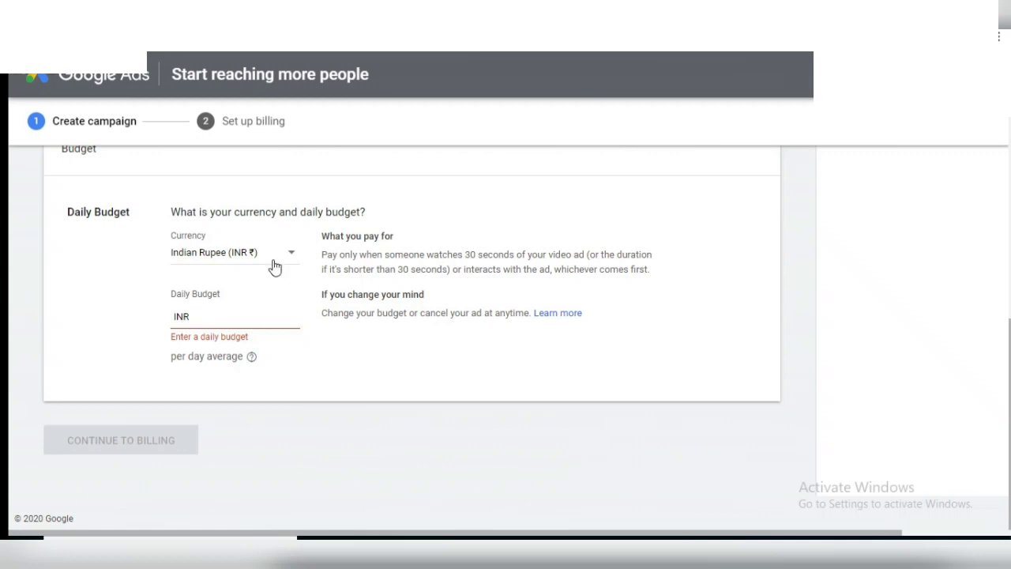
left_click(224, 314)
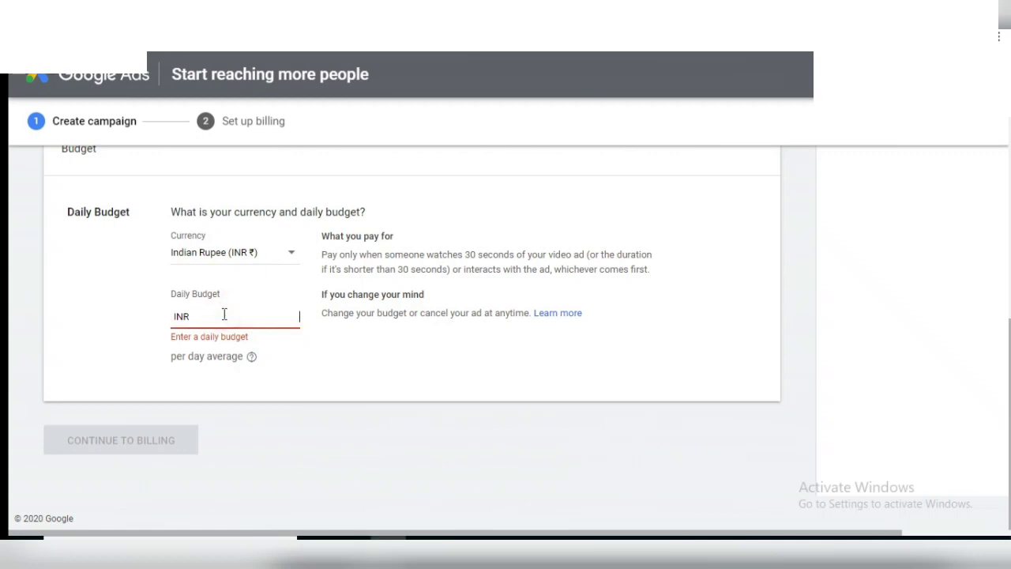
type("300")
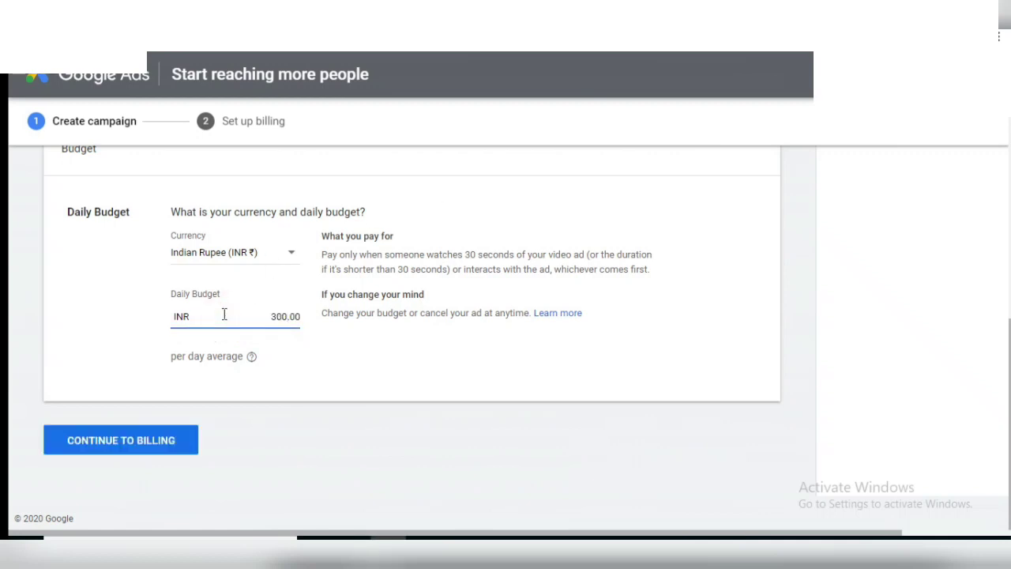
left_click(100, 446)
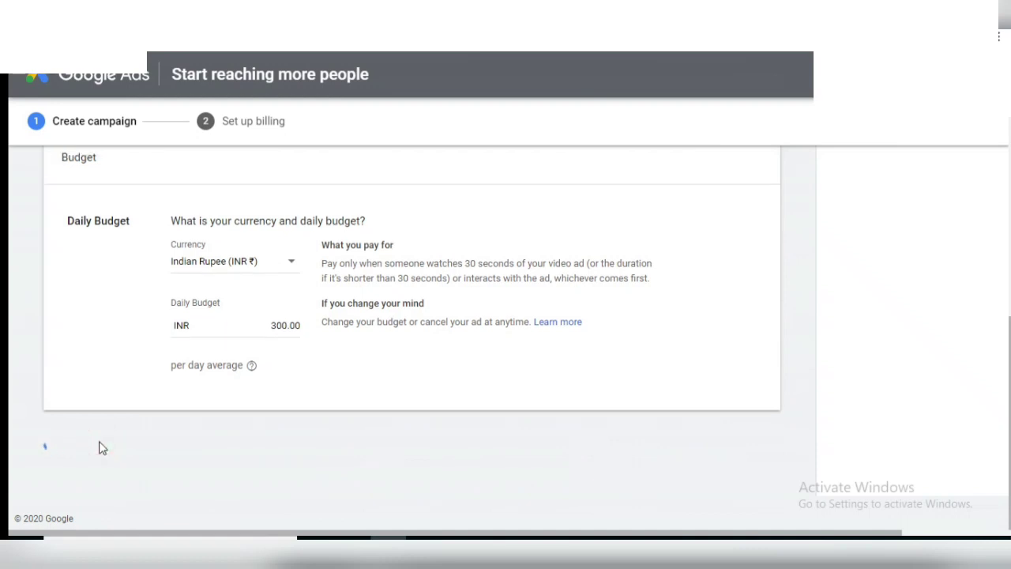